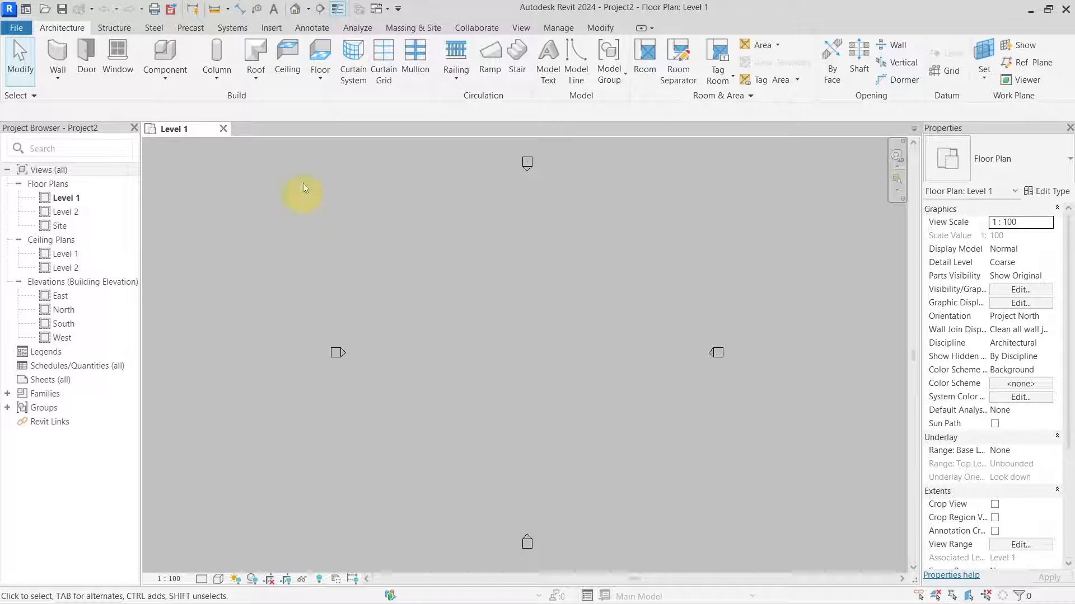
# Create a structural floor on Level 1 from a rectangular boundary about 8000 by 7000 mm.
pyautogui.click(327, 81)
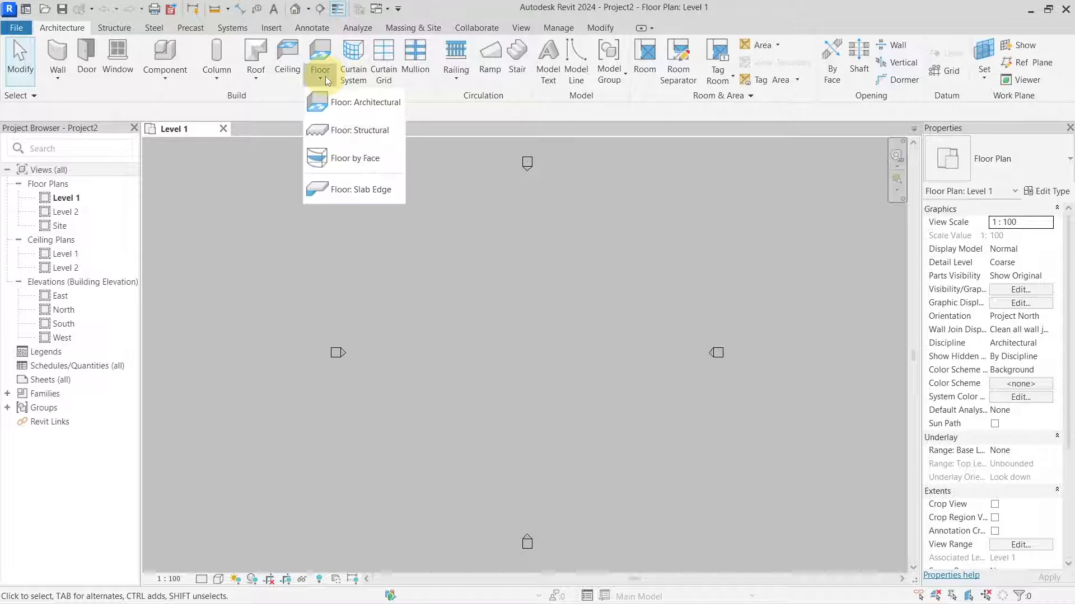
pyautogui.click(335, 132)
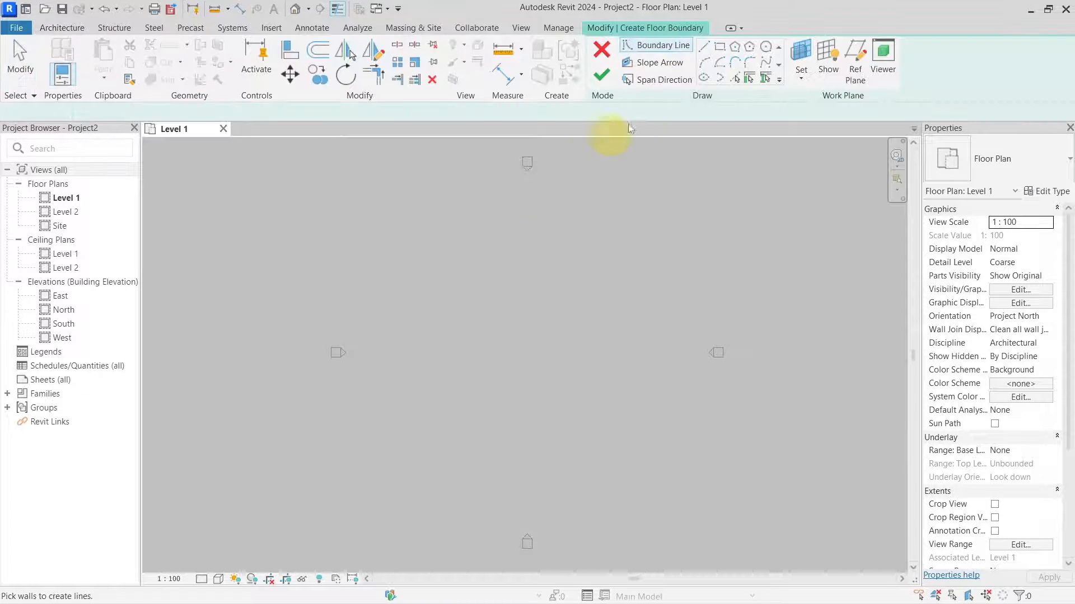
pyautogui.click(720, 45)
pyautogui.click(521, 331)
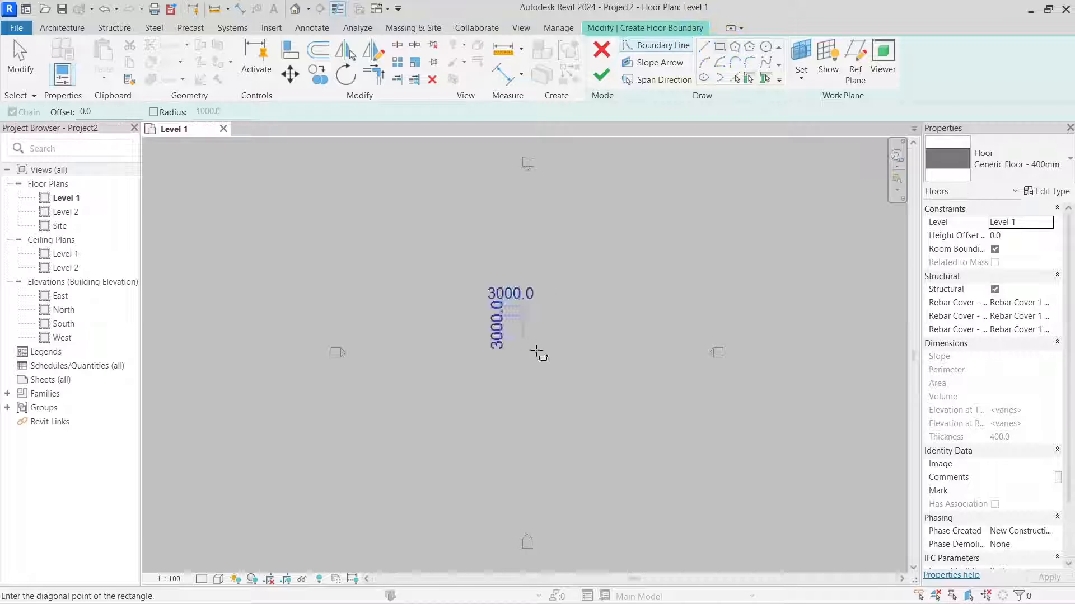
pyautogui.click(562, 371)
pyautogui.scroll(4, 544, 347)
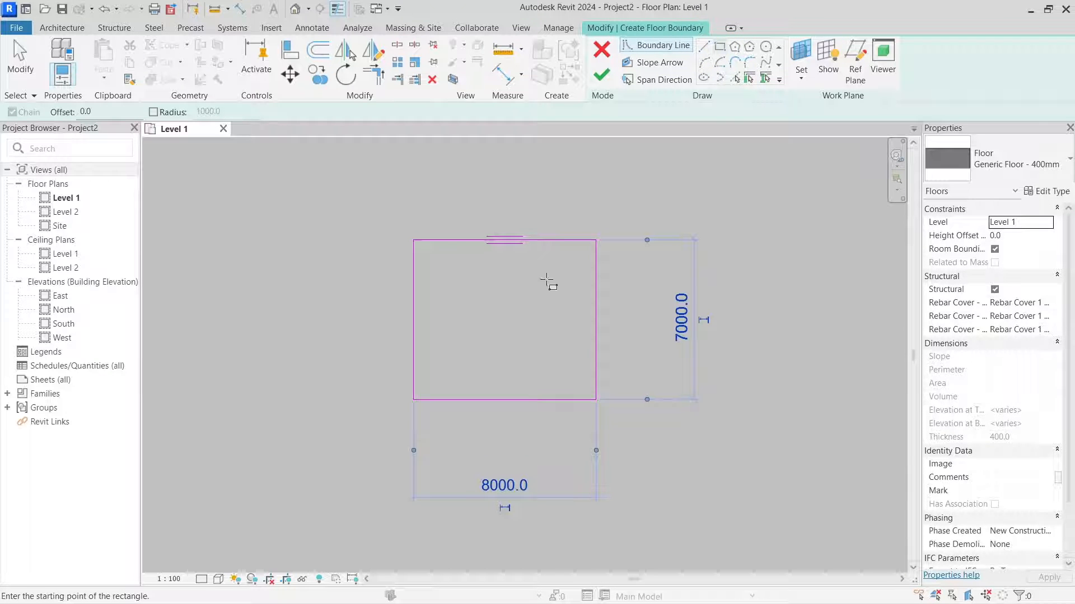
pyautogui.click(602, 75)
# Draw a vertical building section through the floor east of its centre, facing west, and open its view.
pyautogui.scroll(1, 526, 308)
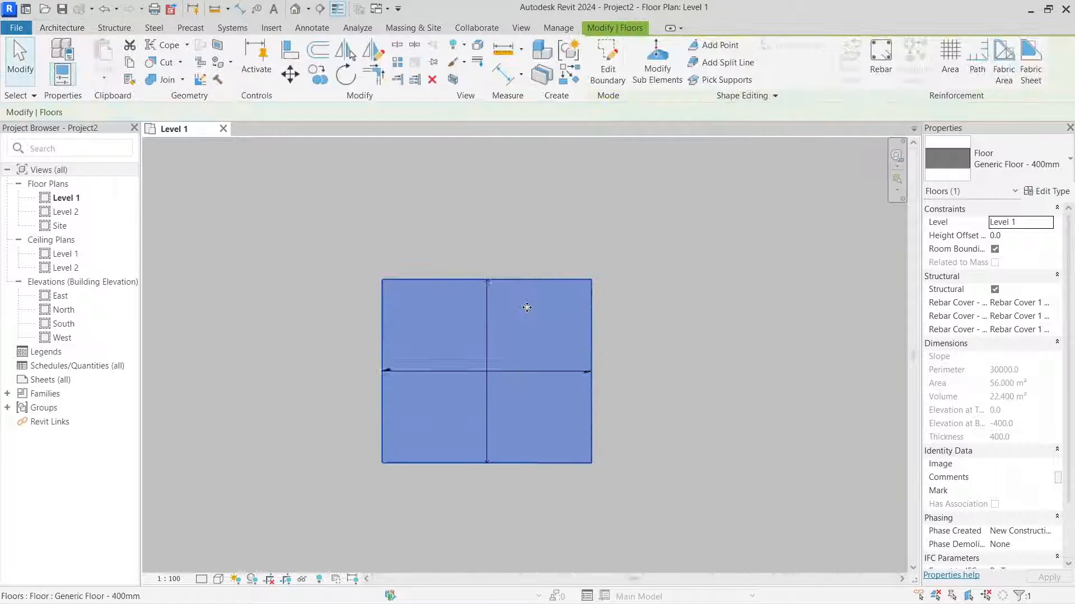
pyautogui.scroll(1, 527, 307)
pyautogui.click(319, 8)
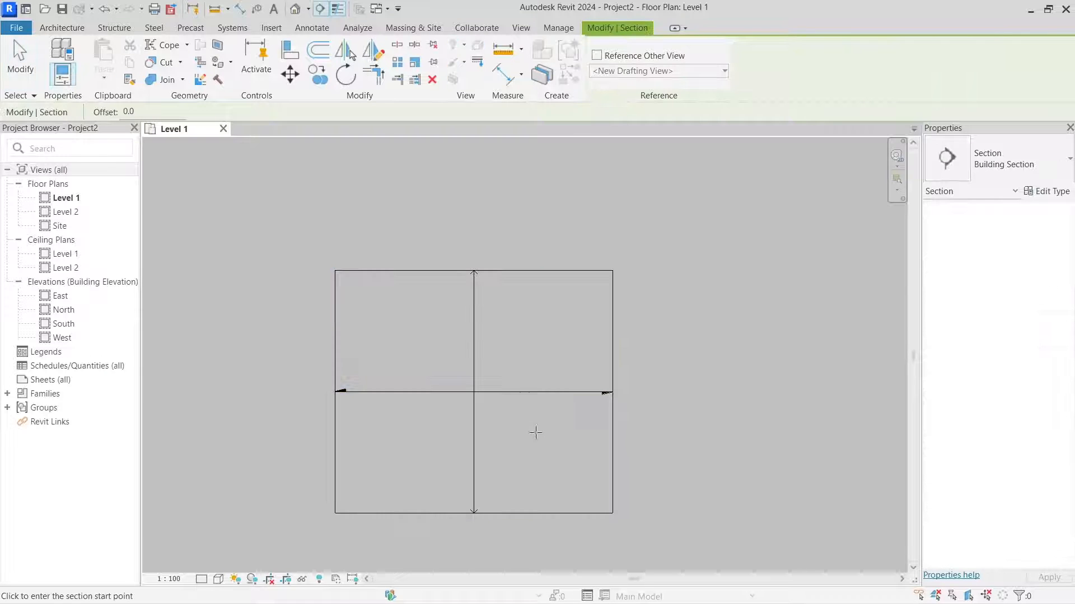
pyautogui.scroll(-1, 541, 417)
pyautogui.click(543, 458)
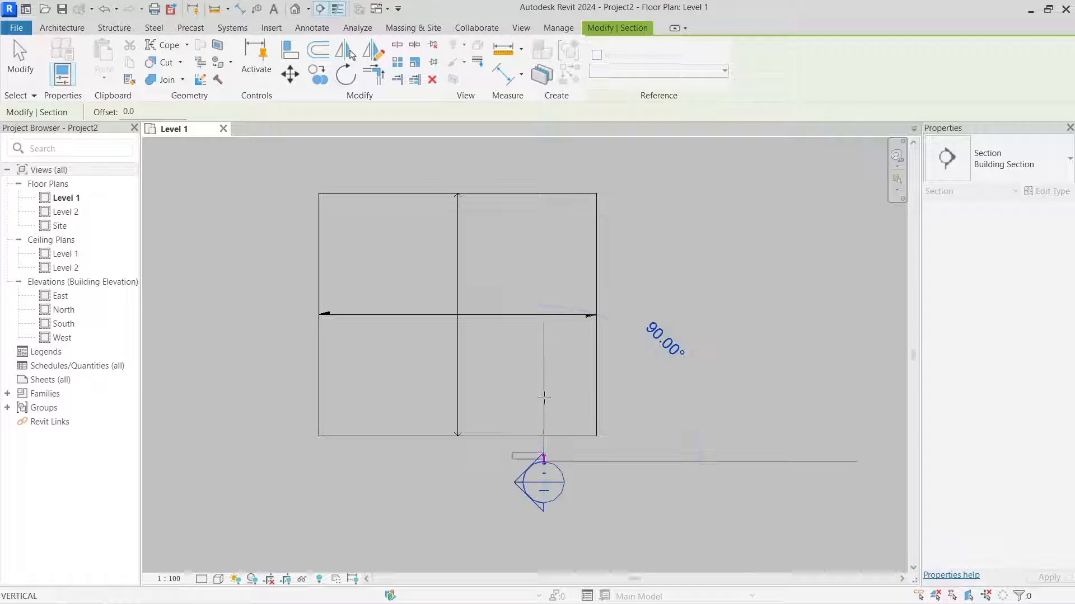
pyautogui.click(537, 162)
pyautogui.rightClick(546, 213)
pyautogui.click(575, 280)
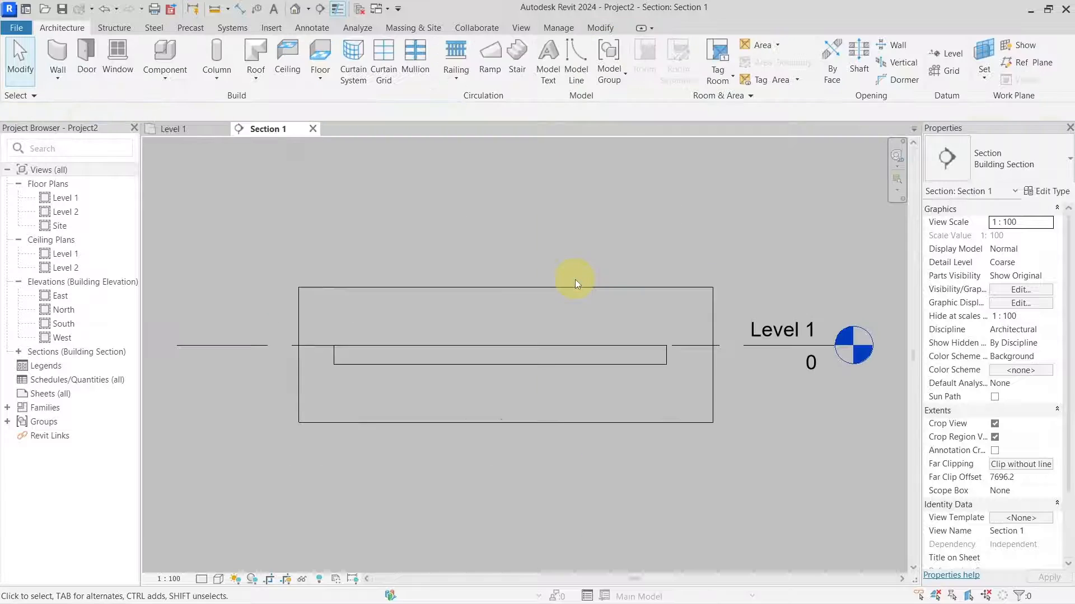
# Set the section view's detail level to Medium and its visual style to Consistent Colors.
pyautogui.click(202, 579)
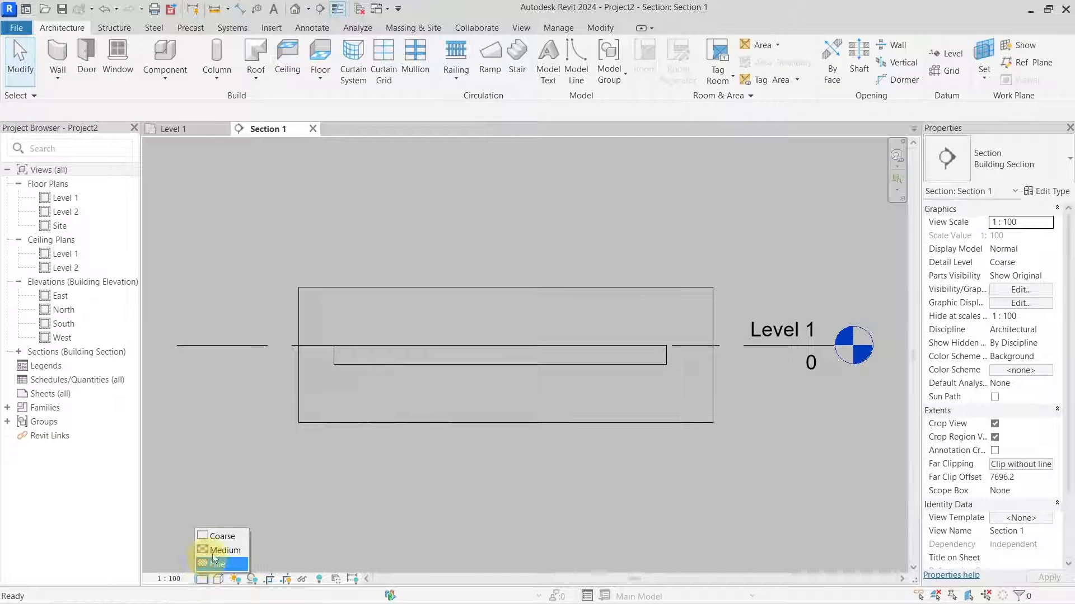
pyautogui.click(218, 551)
pyautogui.click(219, 579)
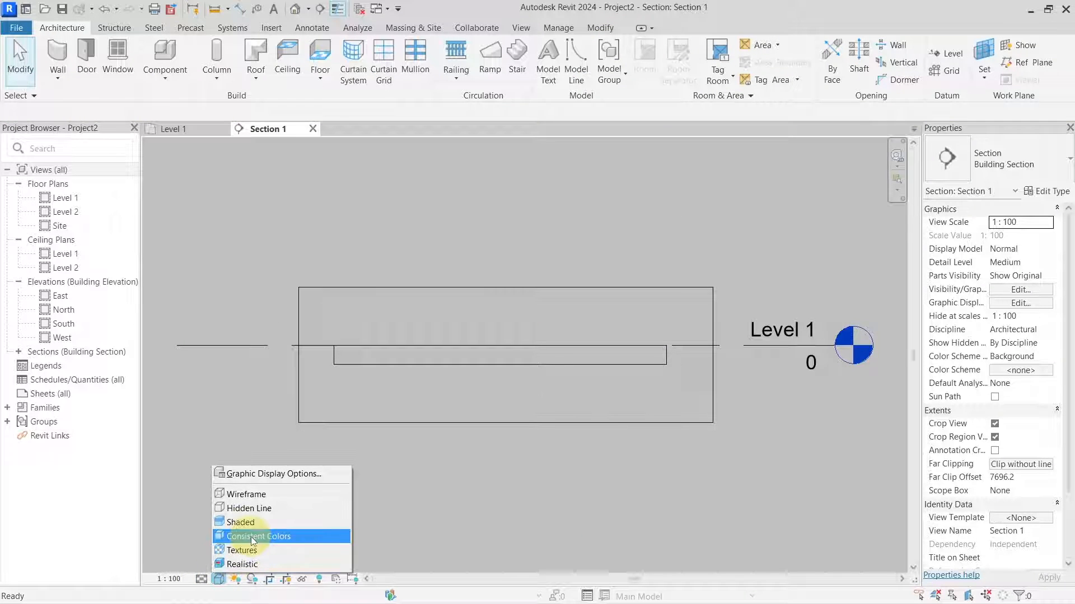
pyautogui.click(251, 536)
pyautogui.scroll(1, 431, 334)
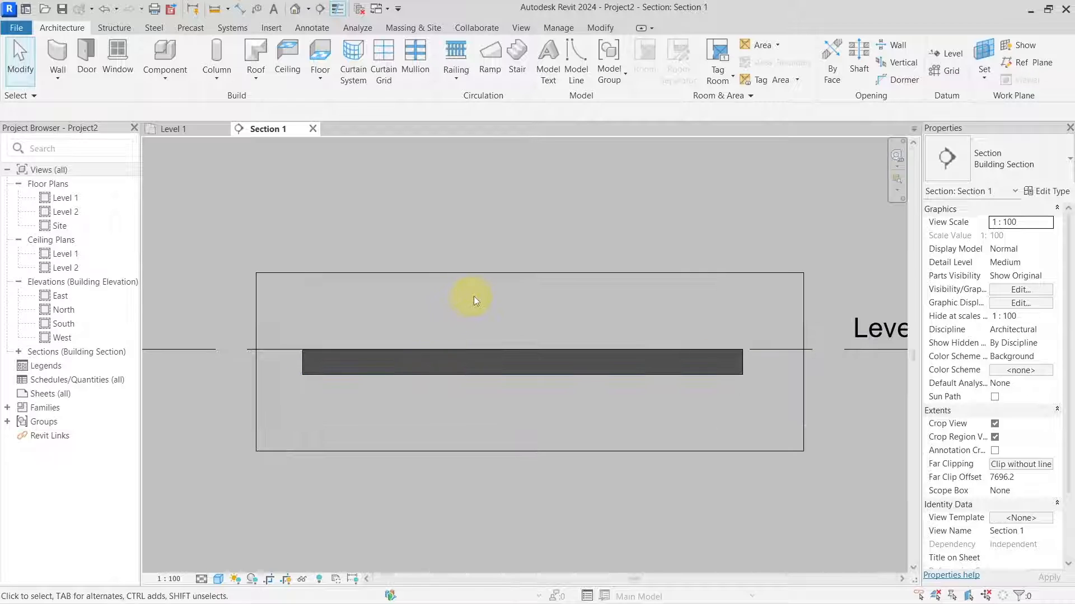
pyautogui.moveTo(474, 296); pyautogui.dragTo(461, 283, button='middle')
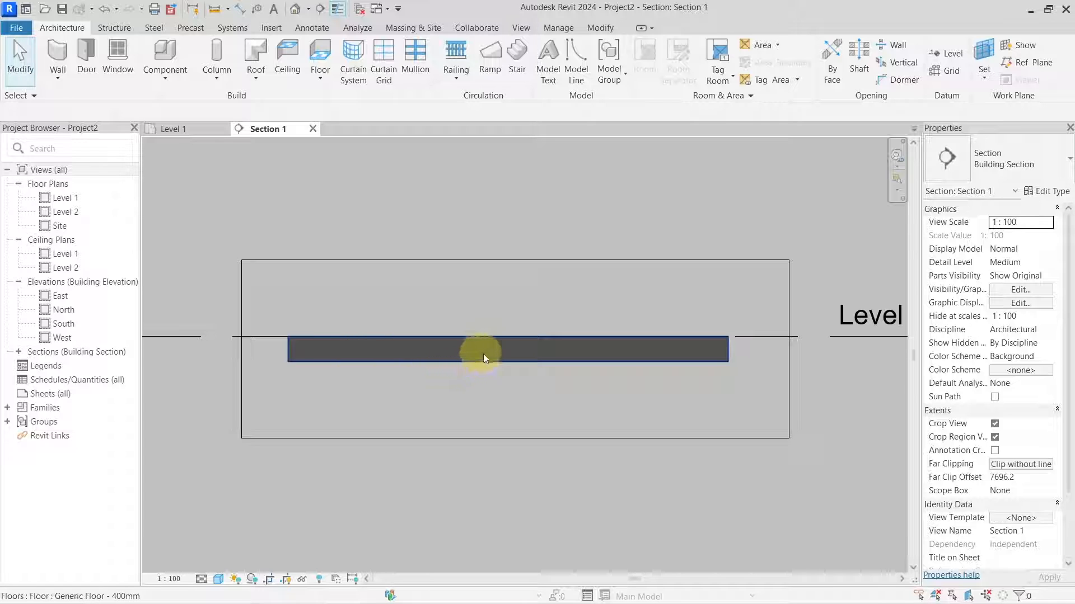
# Select the floor in the Level 1 plan and open its type's layer structure for editing with the preview shown.
pyautogui.click(203, 129)
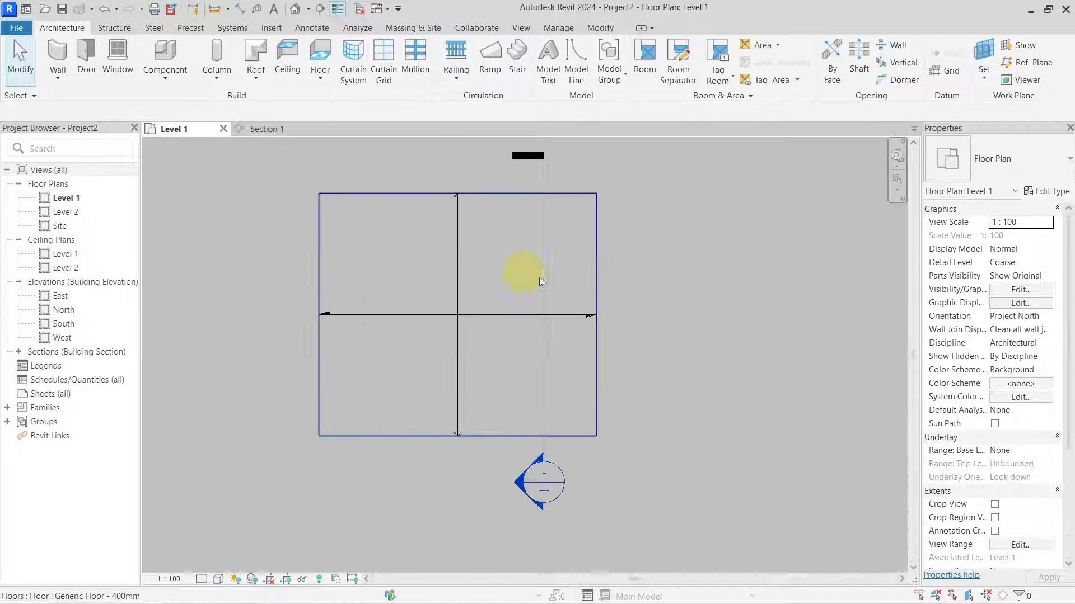
pyautogui.click(570, 231)
pyautogui.click(674, 245)
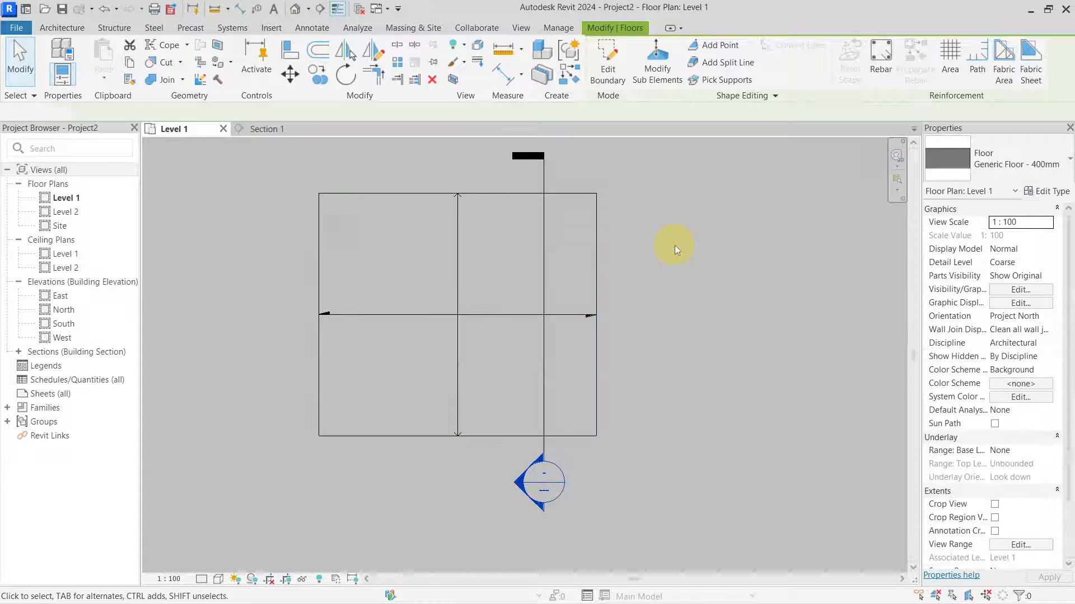
pyautogui.click(583, 233)
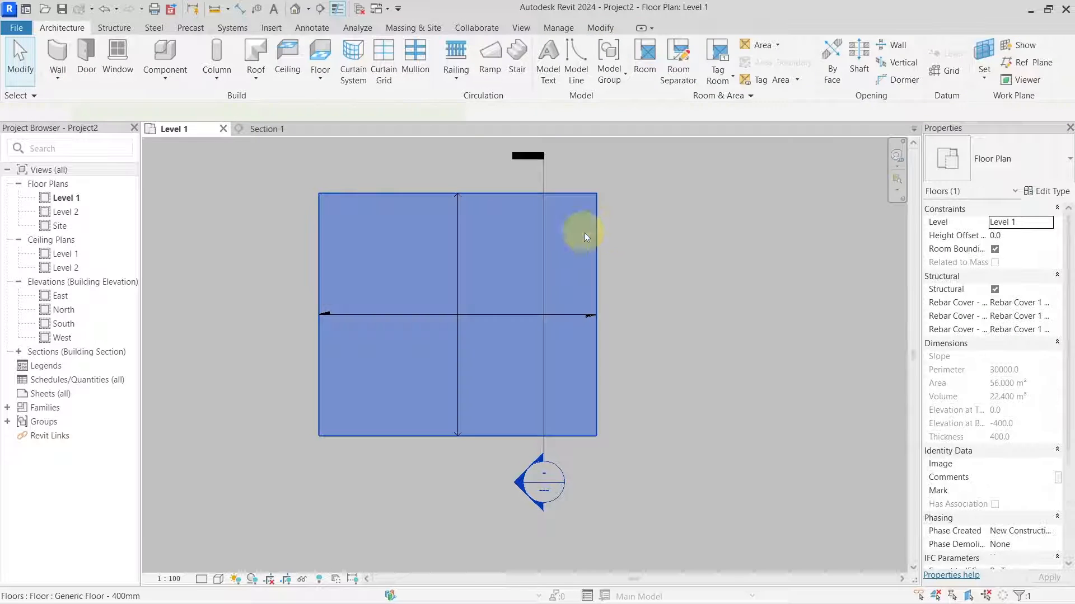
pyautogui.click(1045, 191)
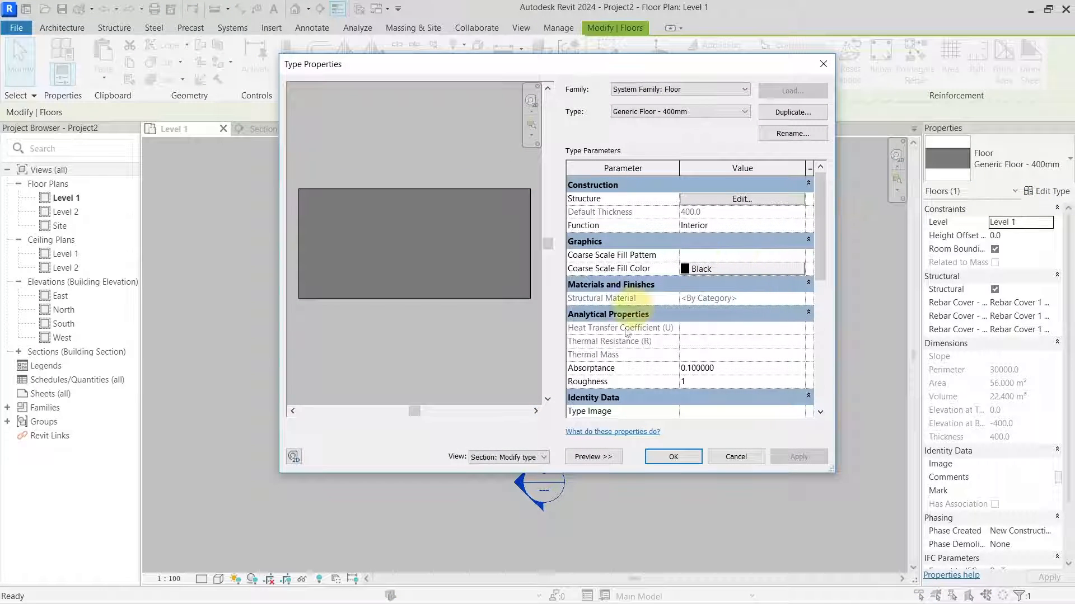
pyautogui.click(593, 456)
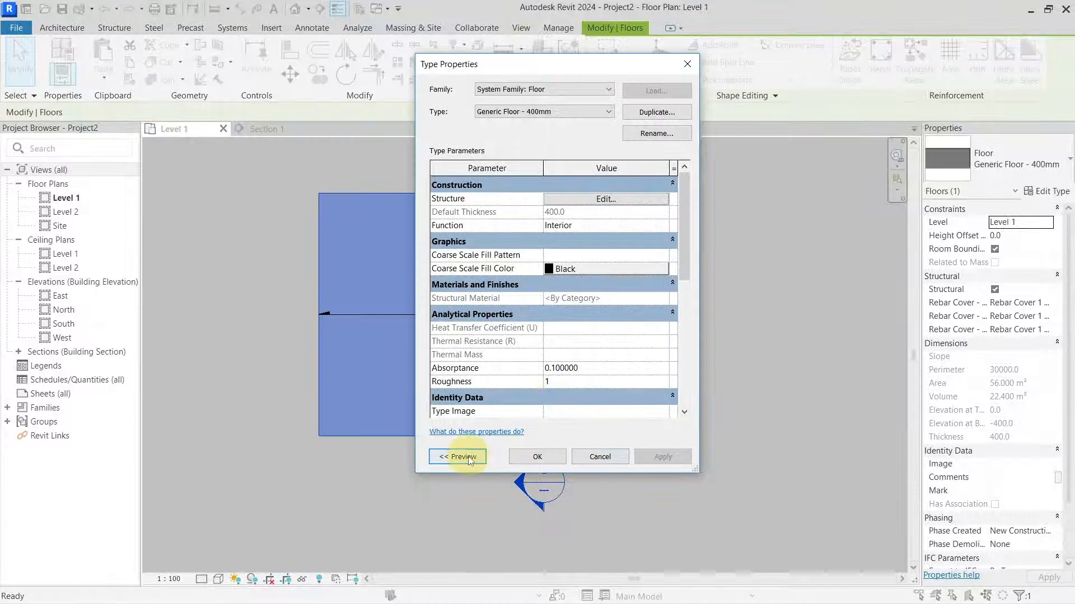
pyautogui.click(458, 457)
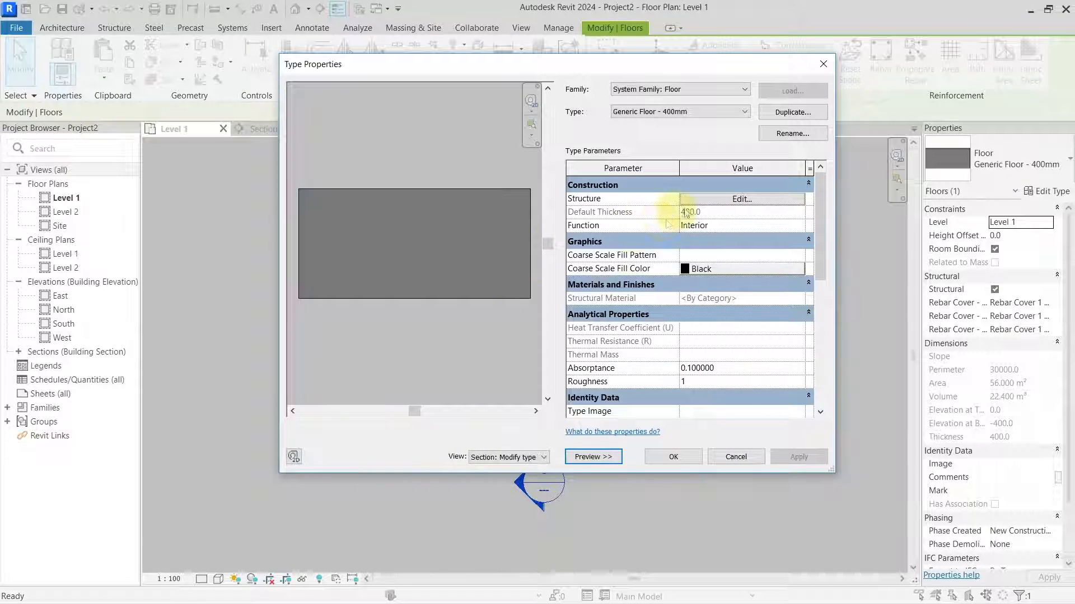
pyautogui.click(694, 200)
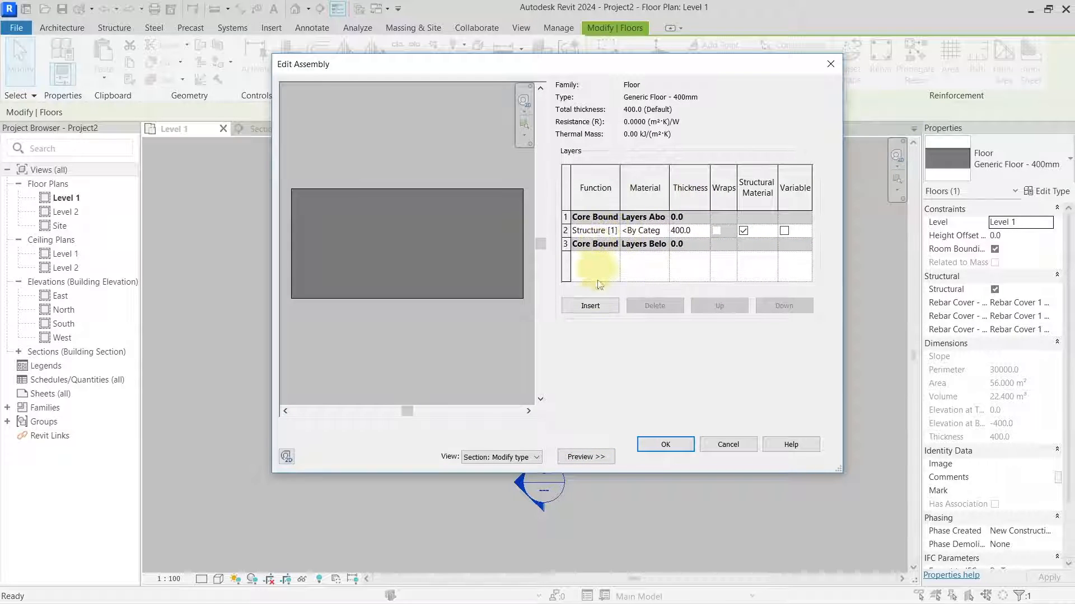
# Insert a layer beneath the 400 mm structure layer and set its function to Structural Deck [1].
pyautogui.click(594, 307)
pyautogui.click(712, 309)
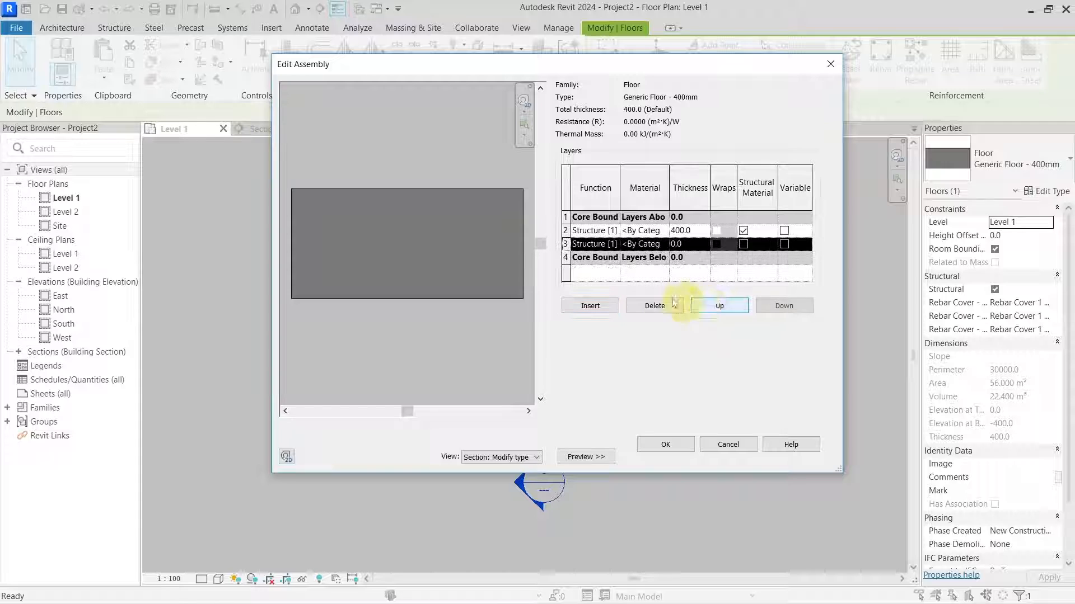
pyautogui.click(616, 249)
pyautogui.click(614, 244)
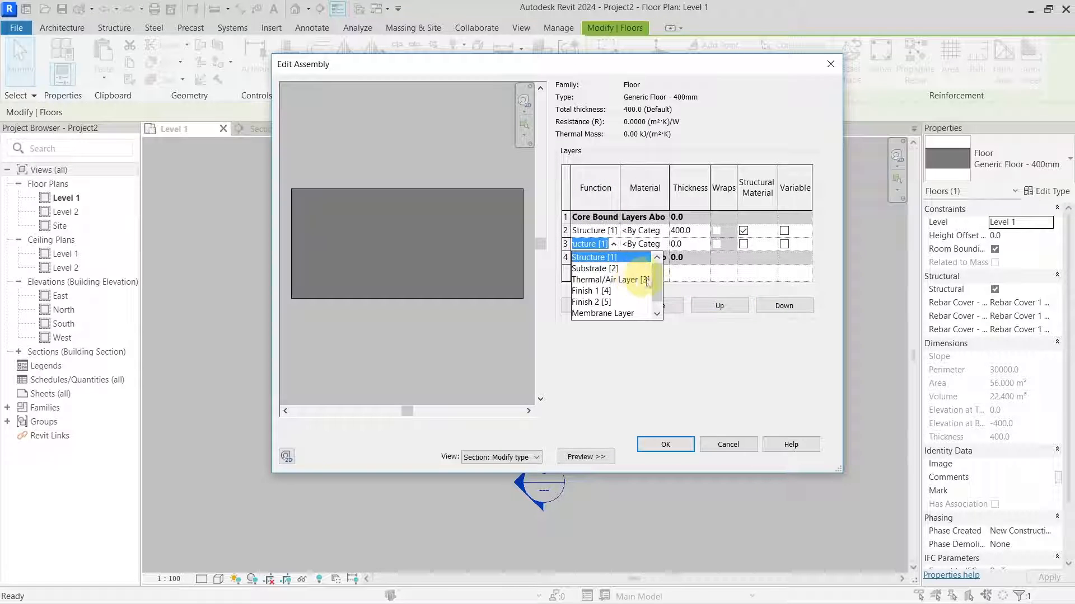
pyautogui.scroll(-1, 652, 288)
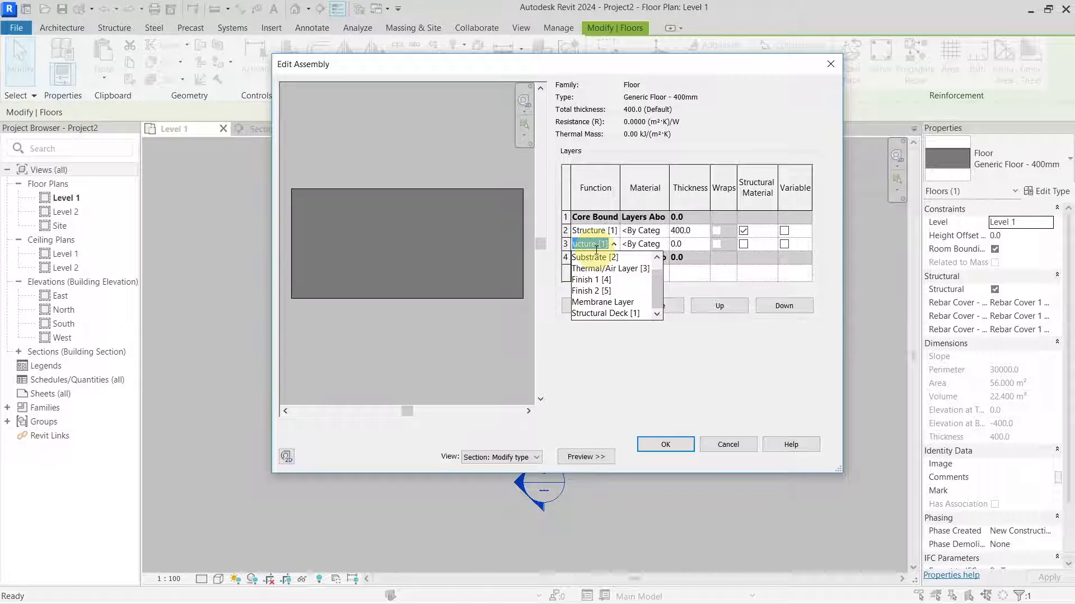
pyautogui.click(605, 313)
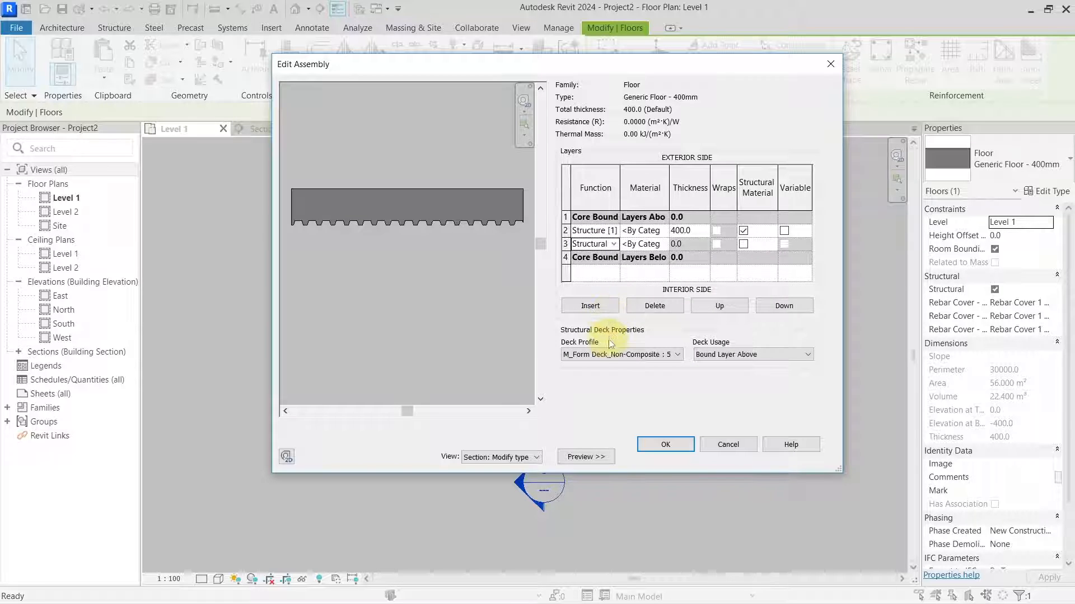
# Choose M_Form Deck_Non-Composite : 50 x 150mm as the deck profile and inspect its shape in the preview.
pyautogui.click(650, 356)
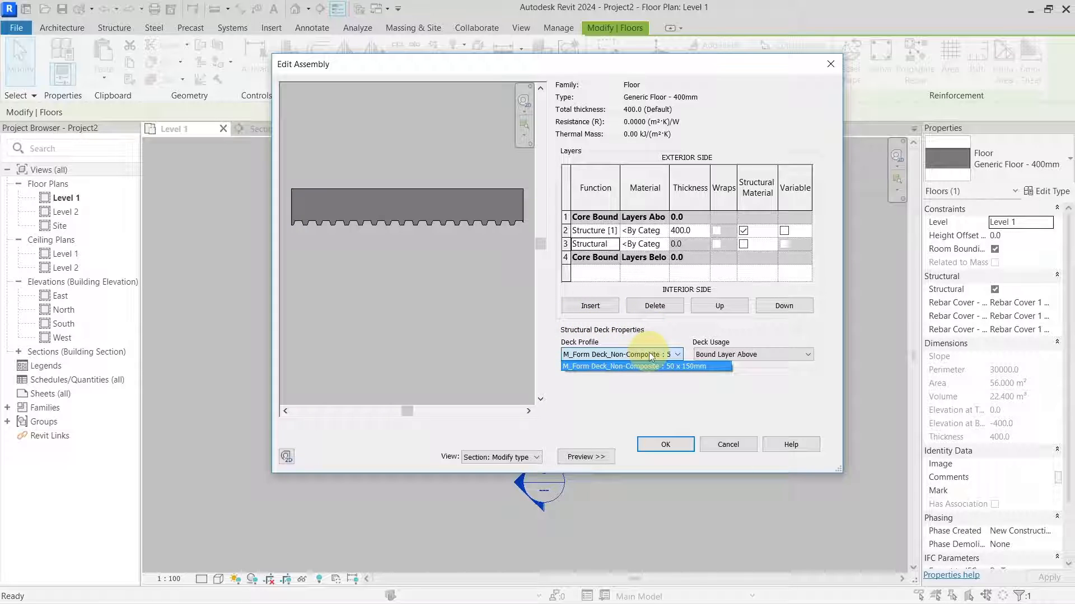
pyautogui.click(693, 367)
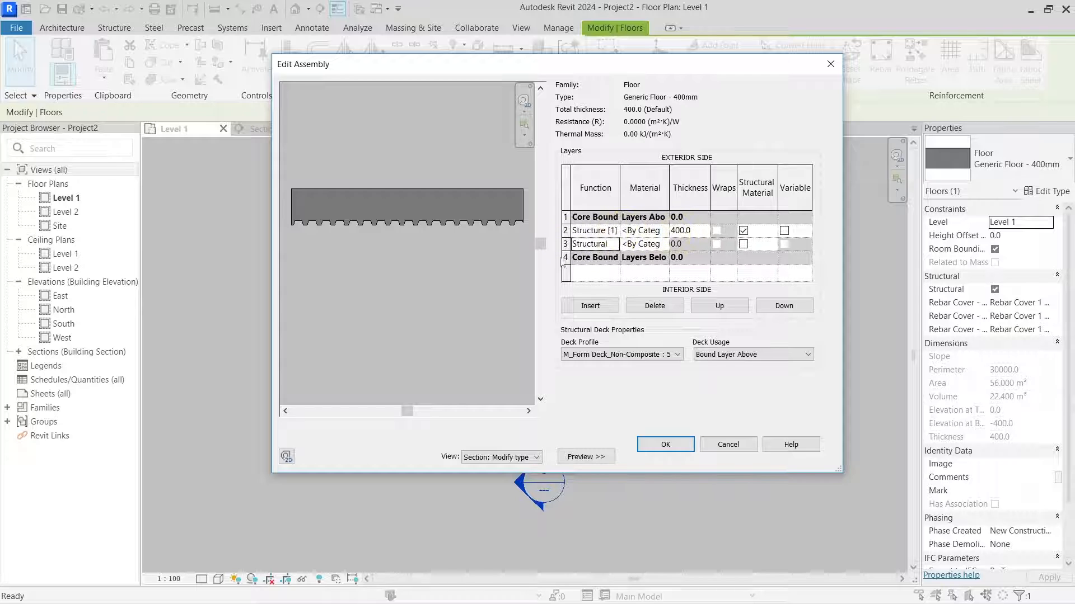
pyautogui.scroll(5, 353, 307)
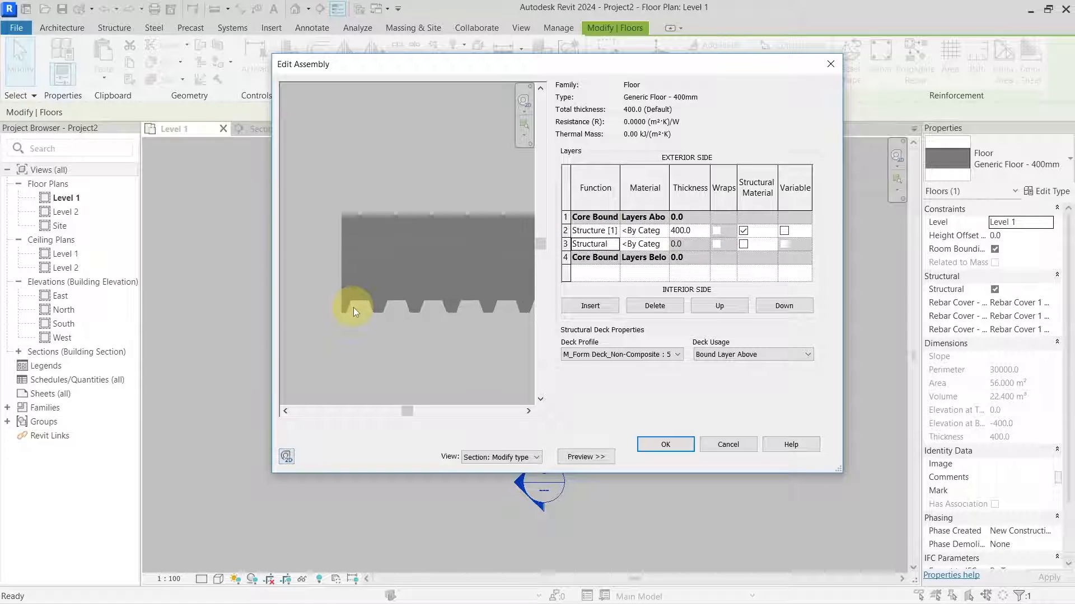
# Try Standalone Deck as the deck usage, and return it to Bound Layer Above.
pyautogui.click(722, 354)
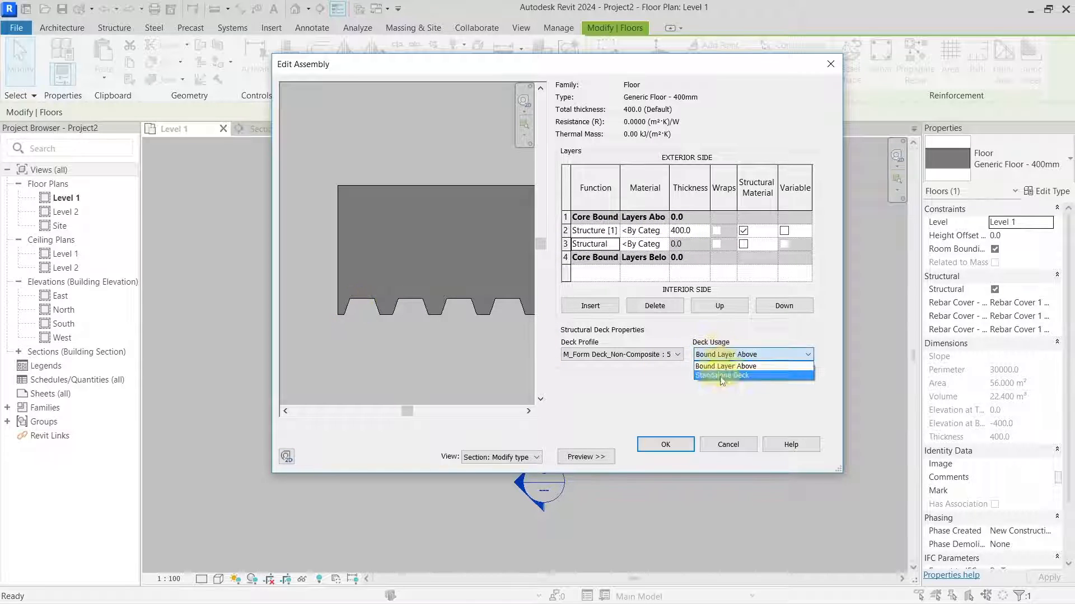
pyautogui.click(721, 376)
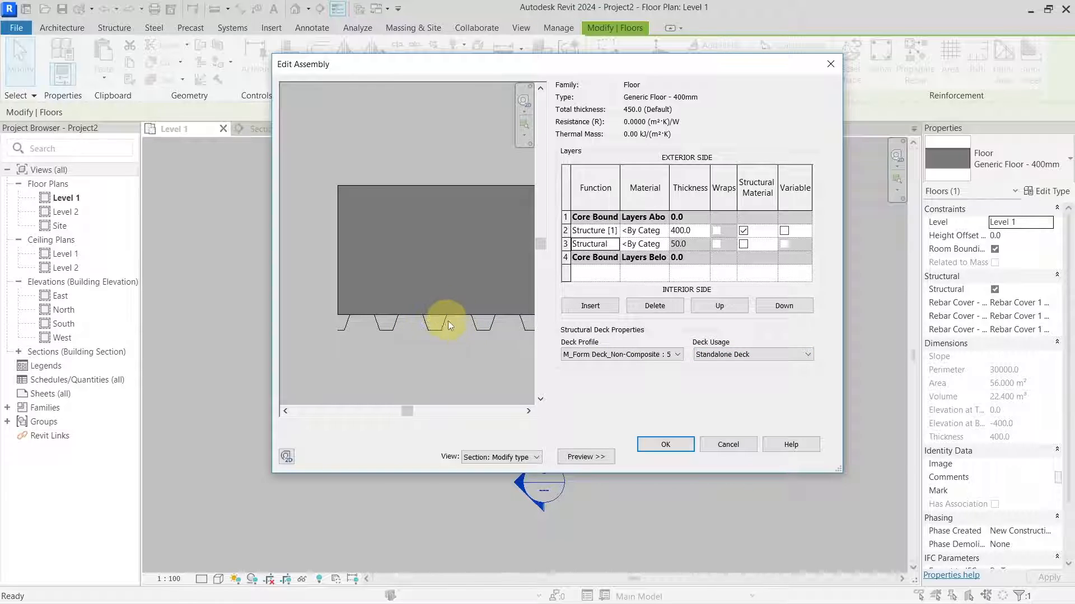
pyautogui.click(717, 356)
pyautogui.click(732, 367)
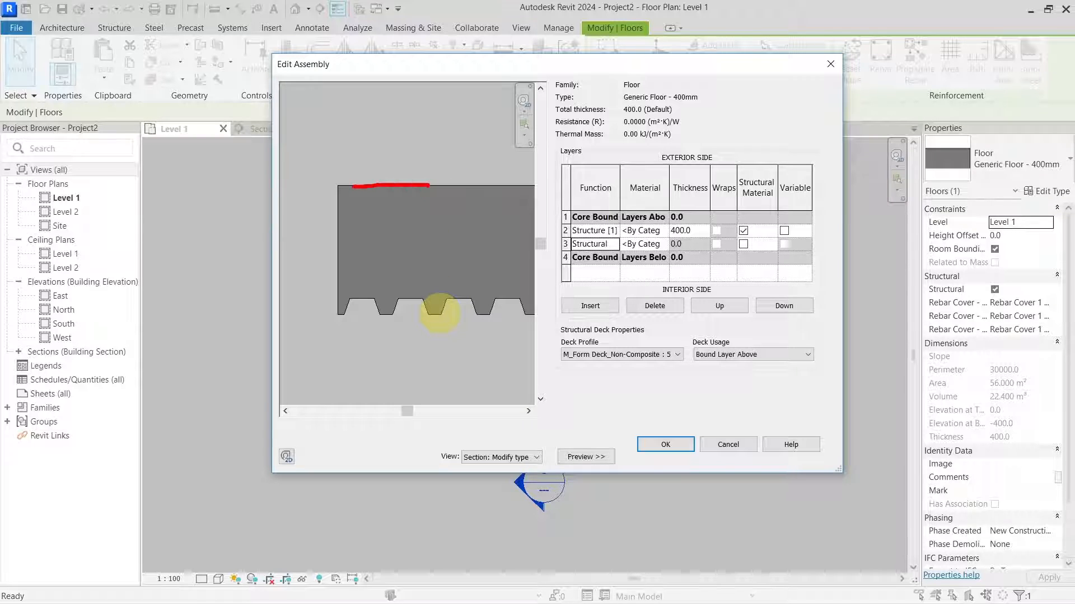
pyautogui.moveTo(388, 315); pyautogui.dragTo(317, 316)
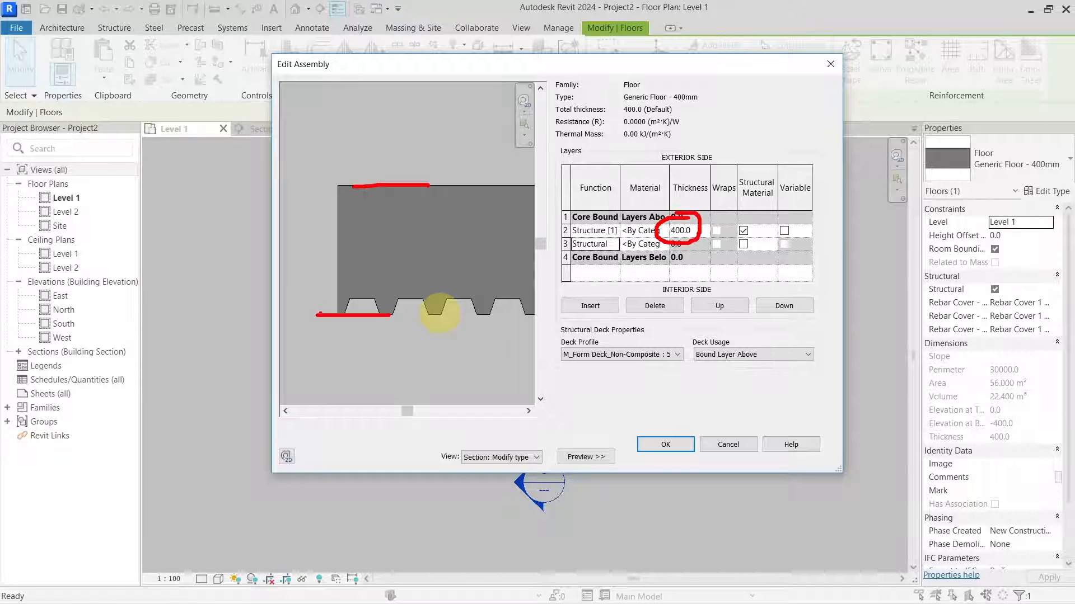
pyautogui.moveTo(339, 184); pyautogui.dragTo(312, 204)
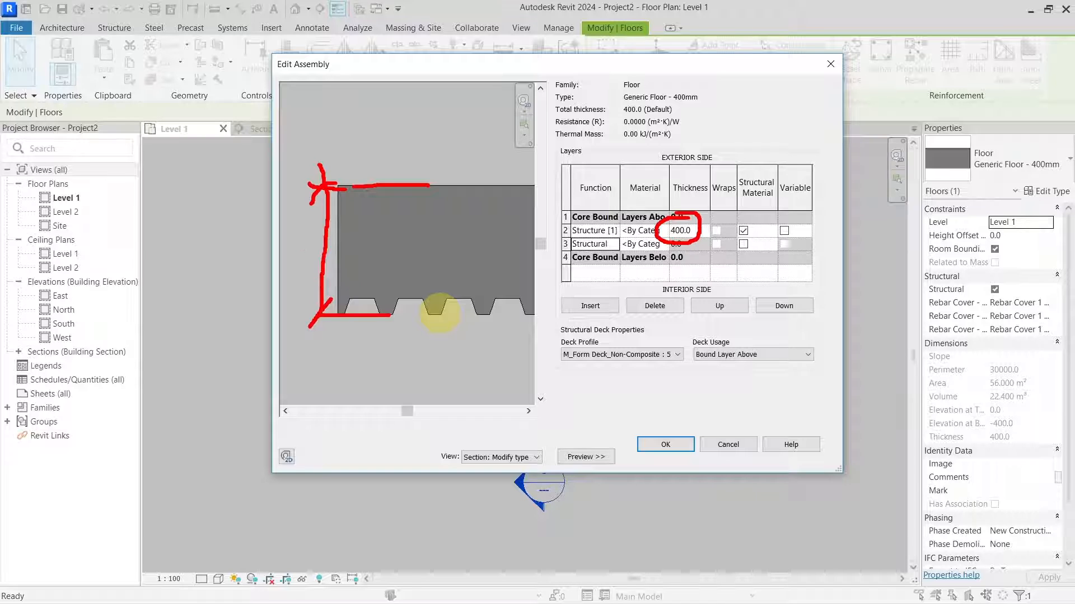
pyautogui.press('Escape')
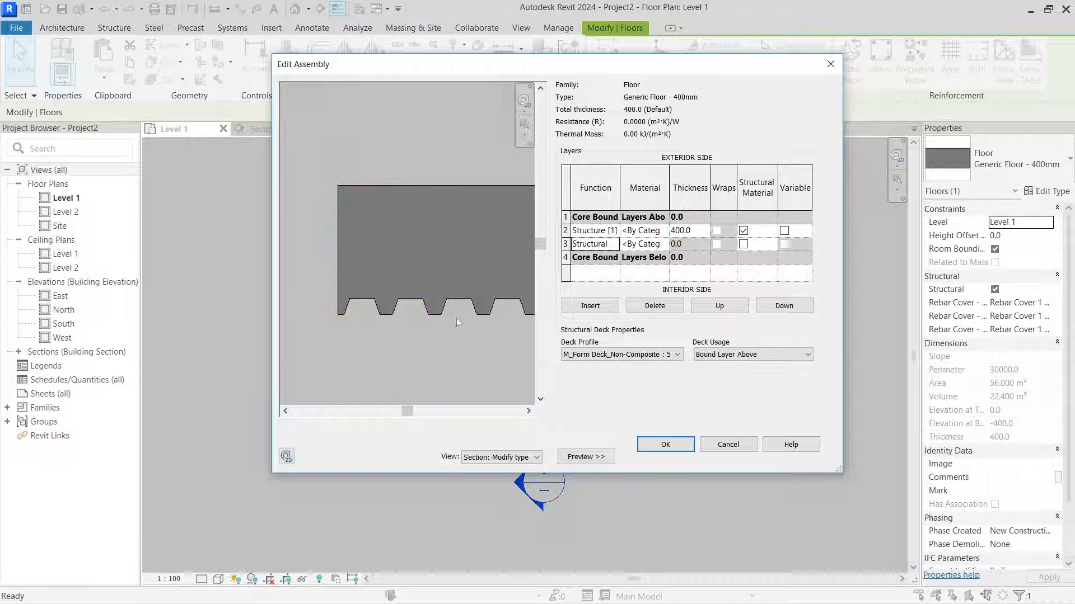
# Accept the layer and type changes for the floor, and return to the Section 1 view.
pyautogui.click(670, 444)
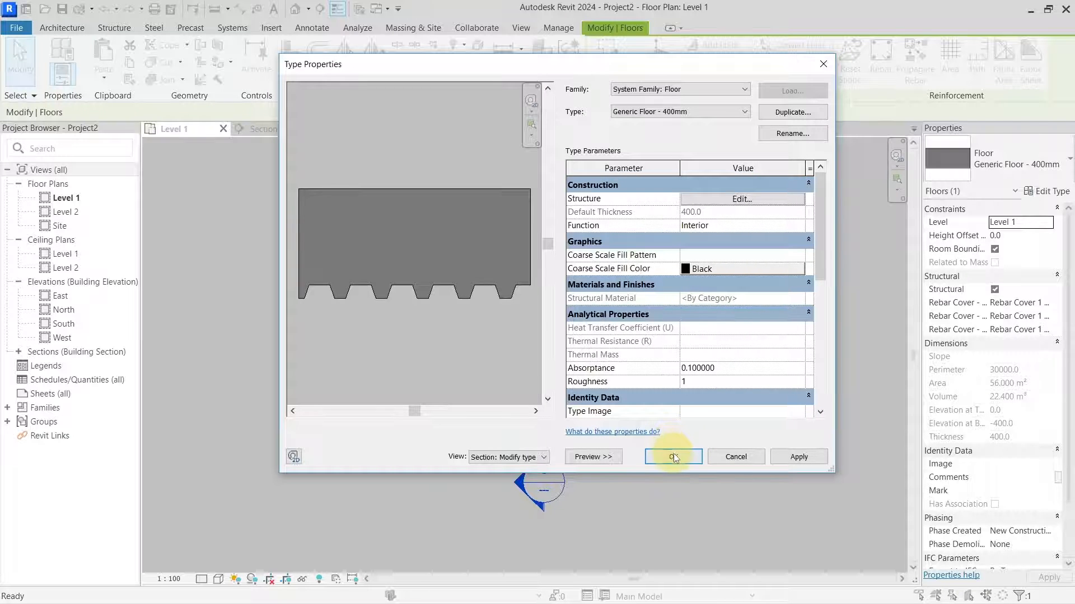
pyautogui.click(674, 456)
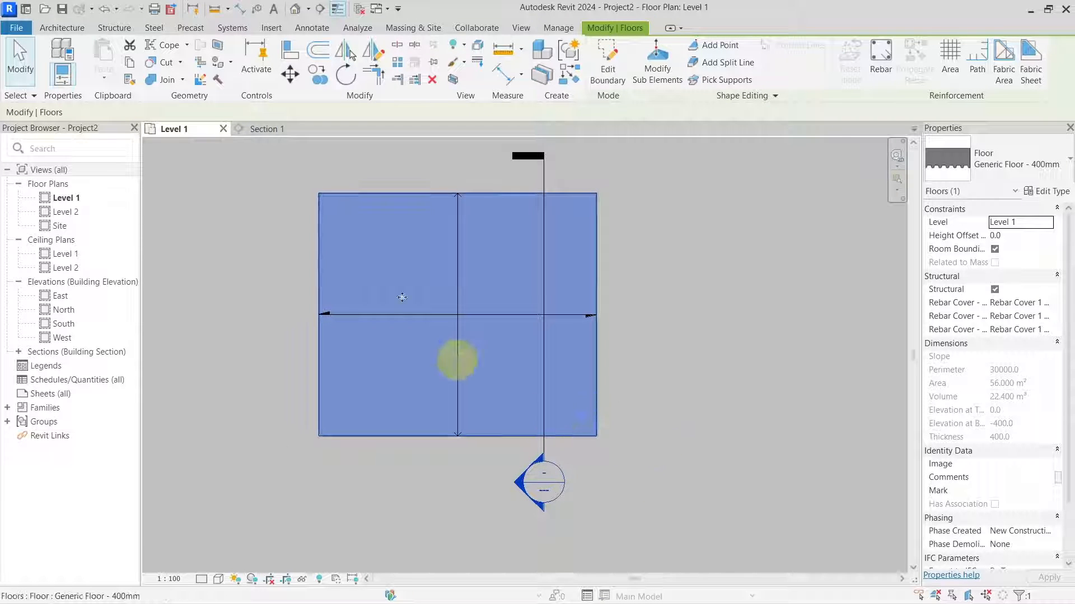
pyautogui.click(268, 129)
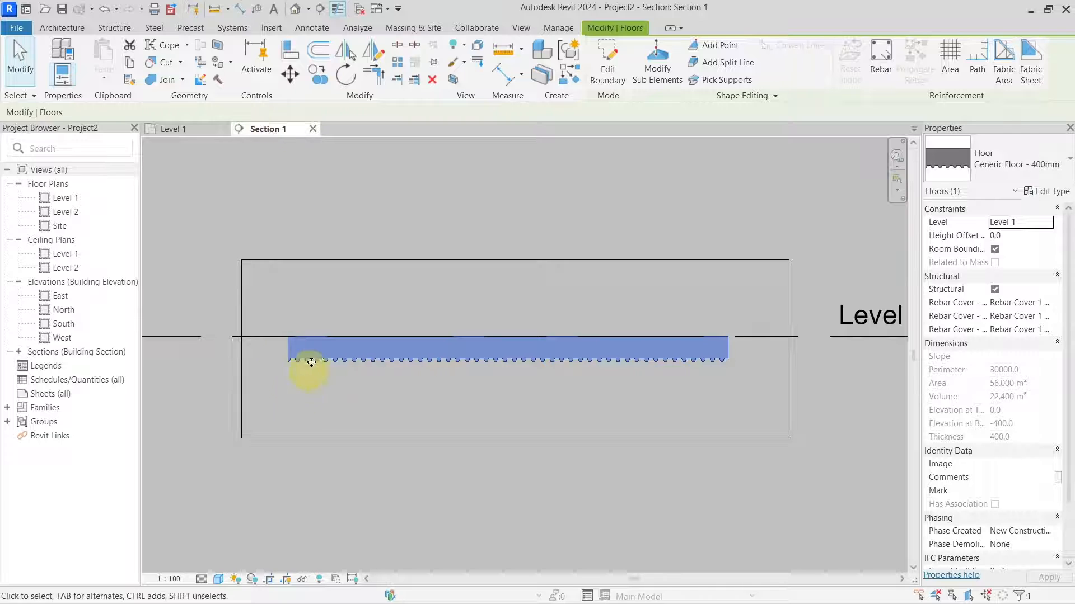
# Measure the floor's overall thickness in the section, from its top face to the bottom of the deck ribs, using an aligned dimension.
pyautogui.scroll(2, 272, 363)
pyautogui.click(308, 421)
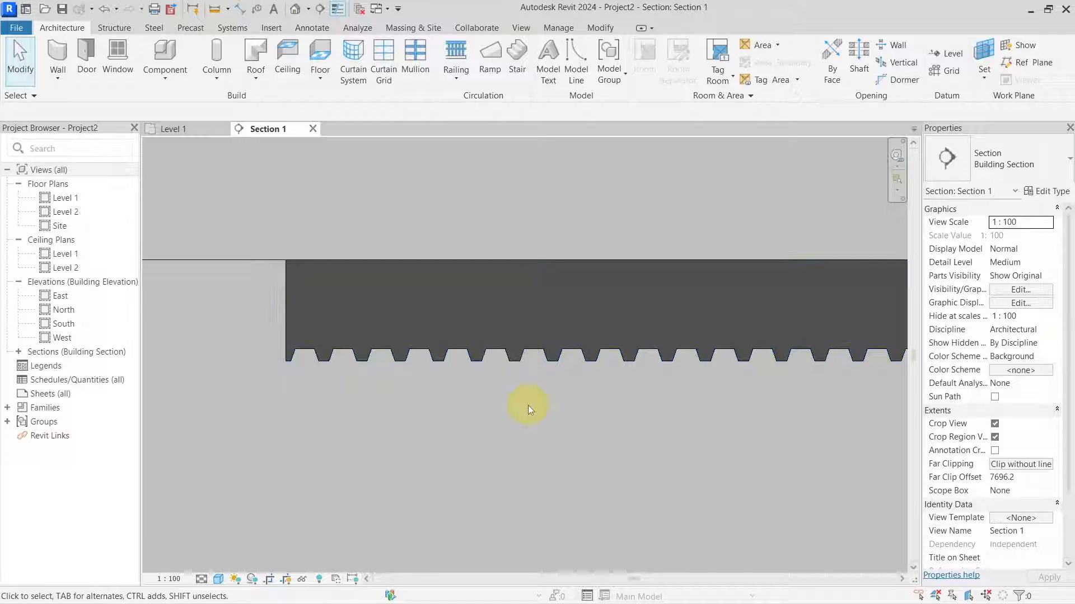
pyautogui.press('d')
pyautogui.press('i')
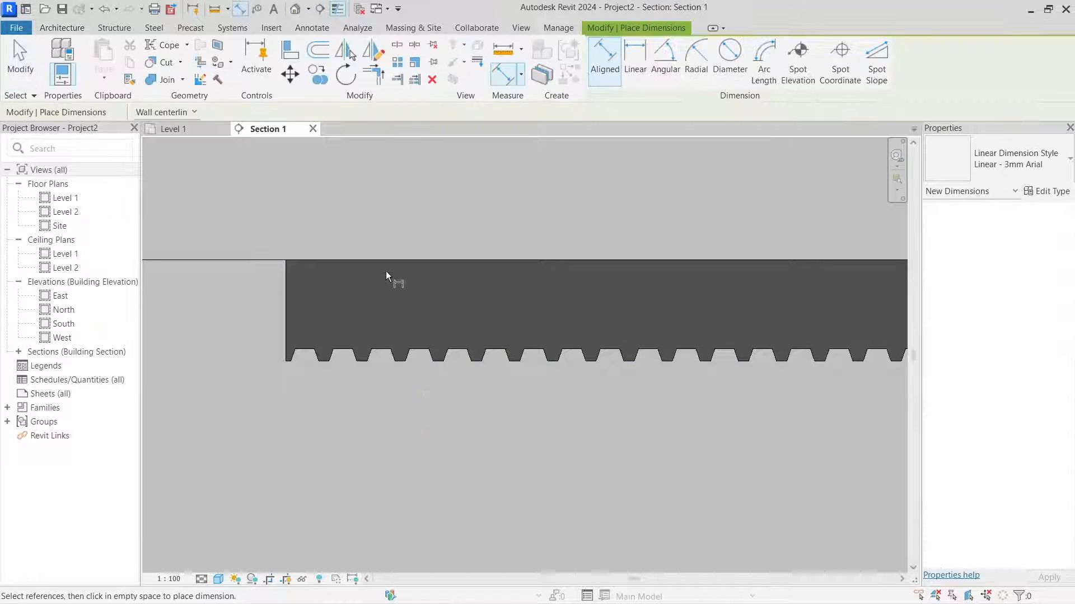
pyautogui.click(383, 259)
pyautogui.click(398, 360)
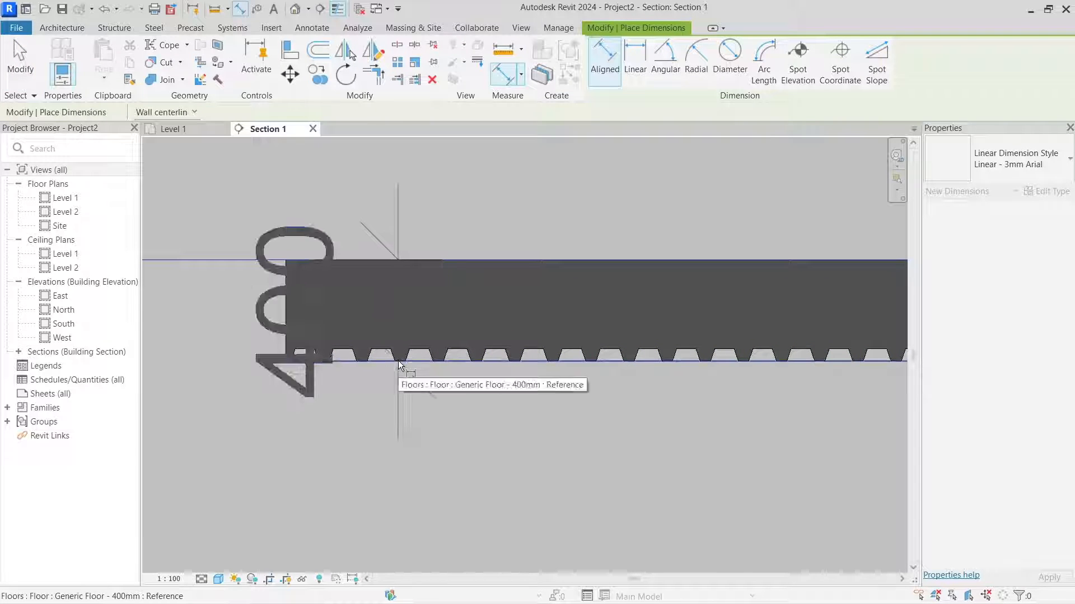
pyautogui.scroll(-1, 242, 361)
pyautogui.moveTo(255, 366); pyautogui.dragTo(369, 372, button='middle')
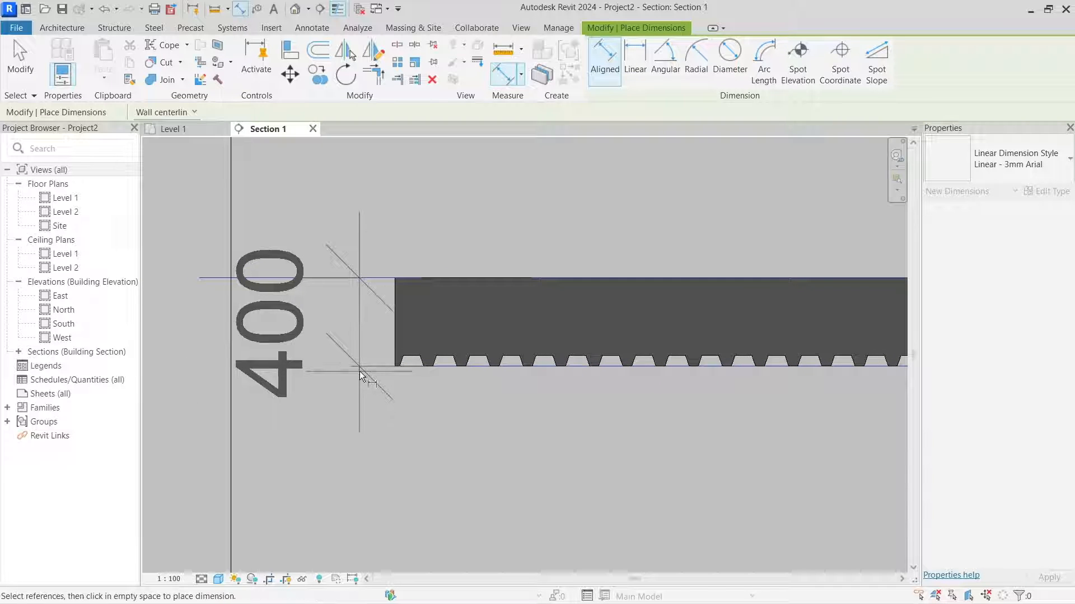
pyautogui.press('Escape')
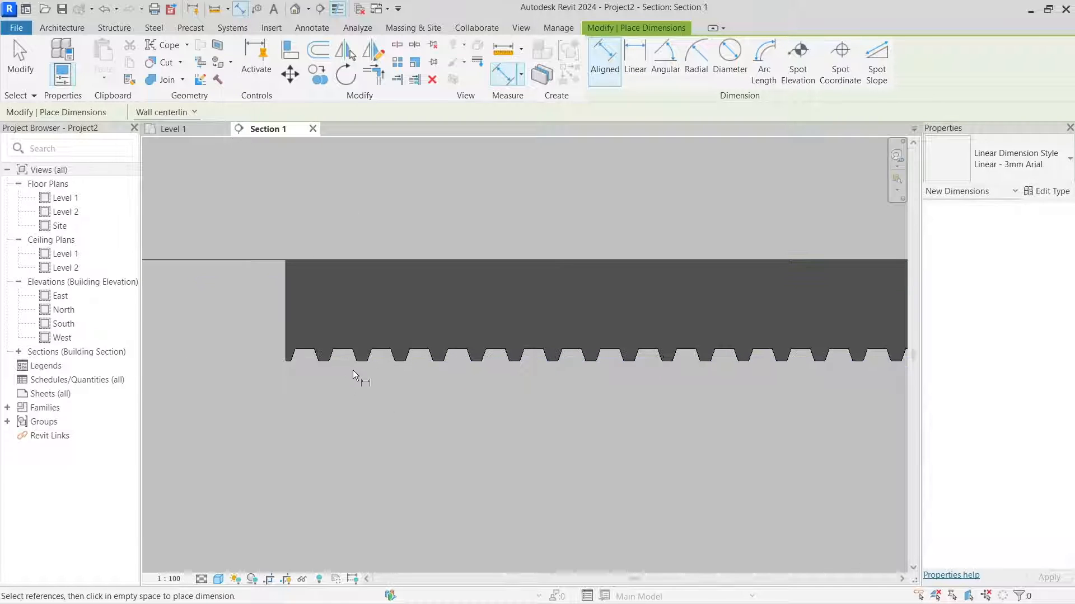
pyautogui.press('Escape')
# In the Level 1 plan, edit the floor boundary and set the Steel Cantilever of its upper edge to 200, finishing the sketch.
pyautogui.click(187, 130)
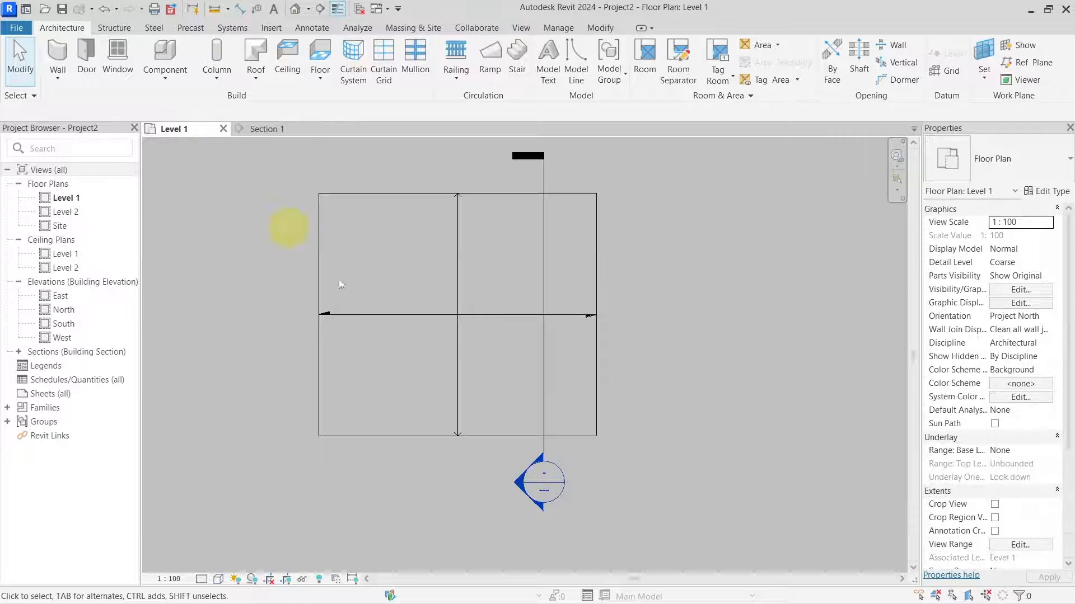
pyautogui.click(511, 259)
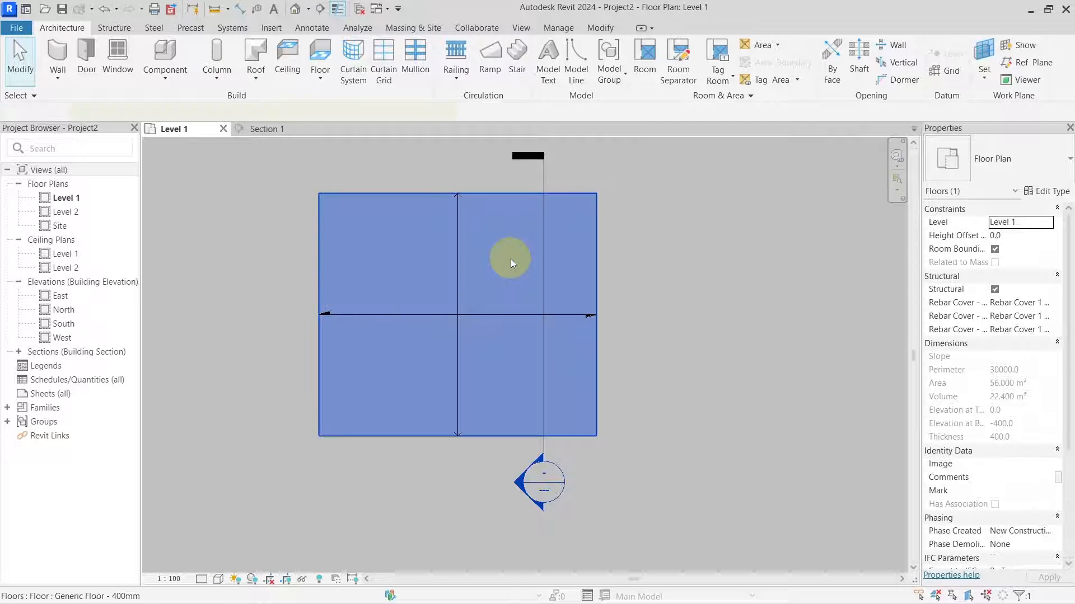
pyautogui.doubleClick(539, 284)
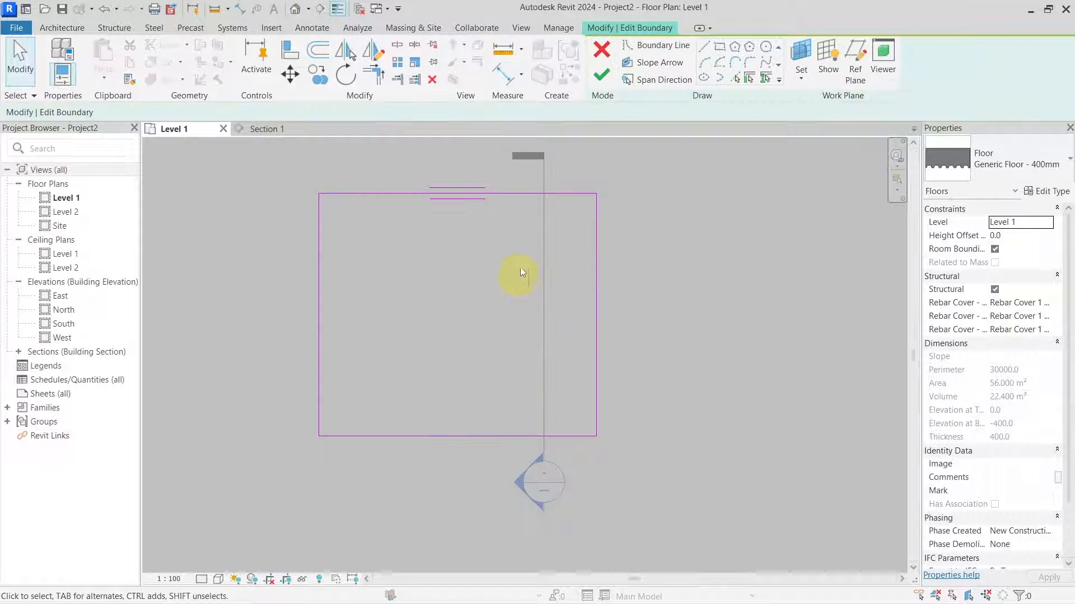
pyautogui.click(535, 196)
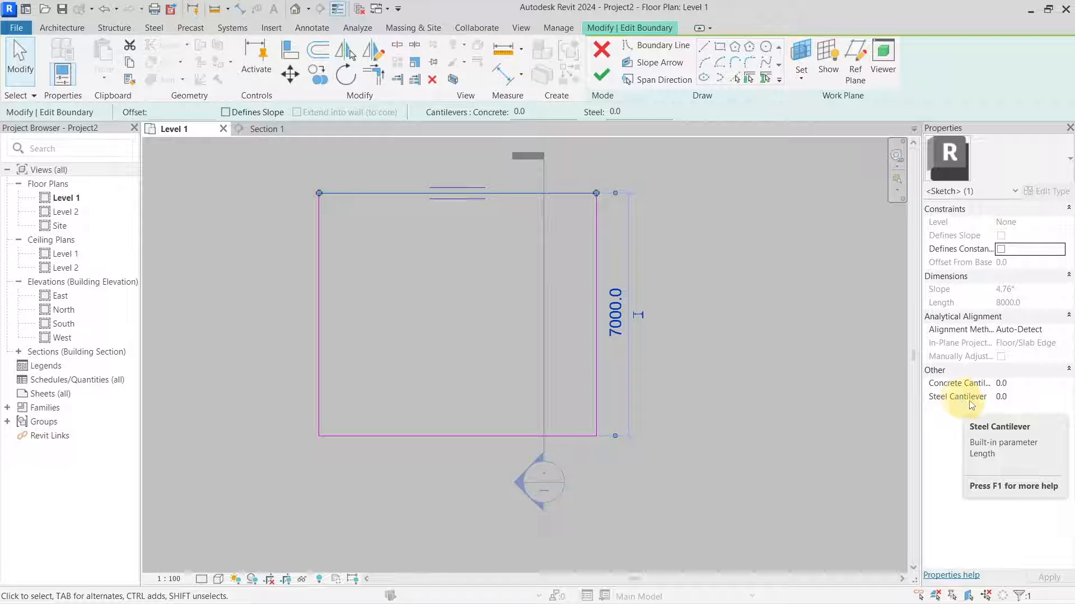
pyautogui.click(1024, 396)
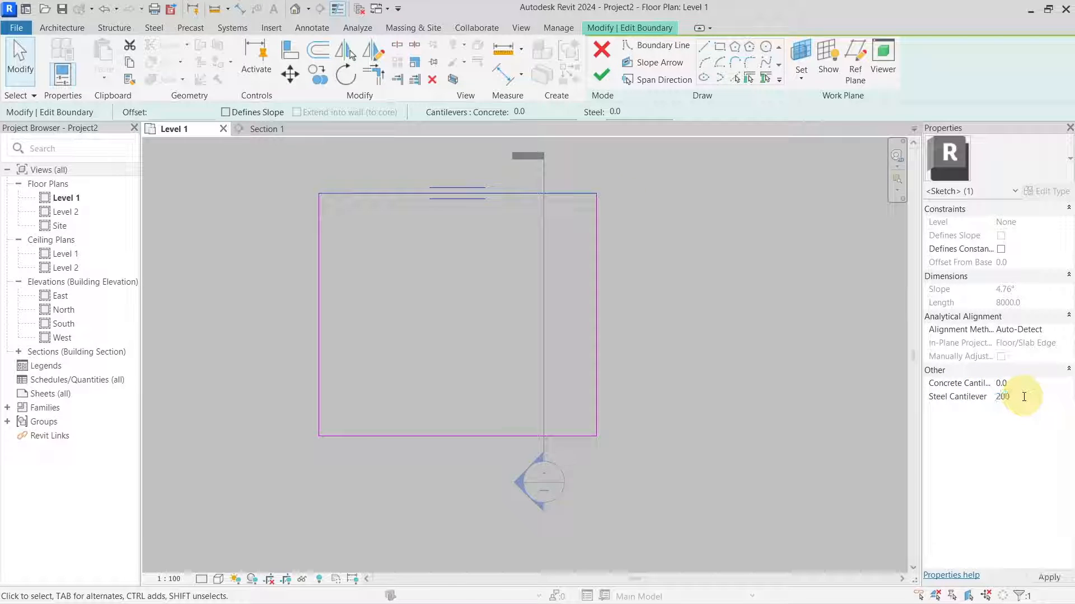
pyautogui.write('200')
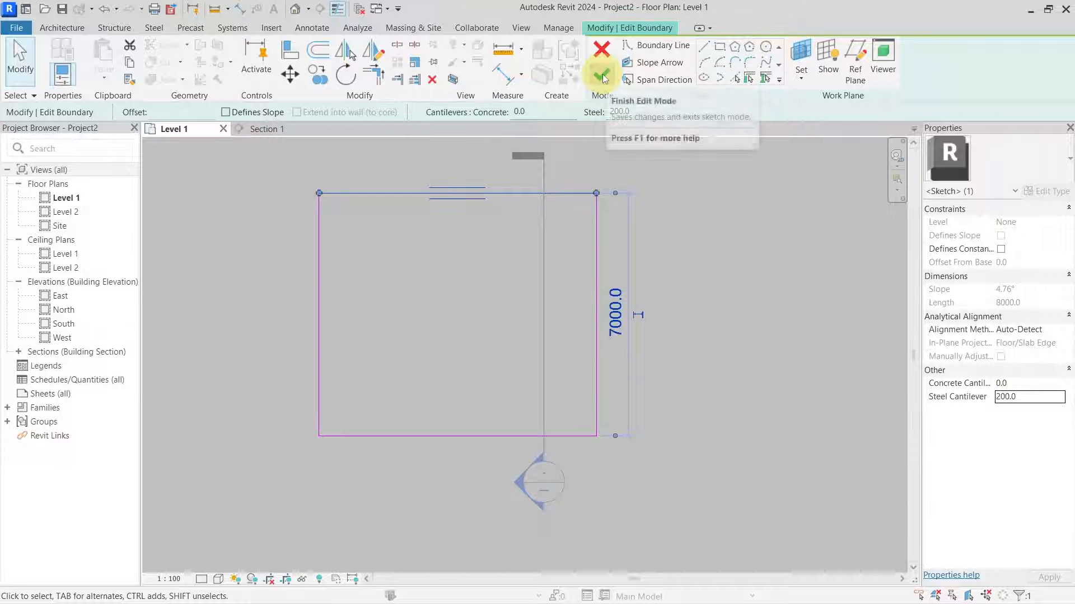
pyautogui.click(602, 77)
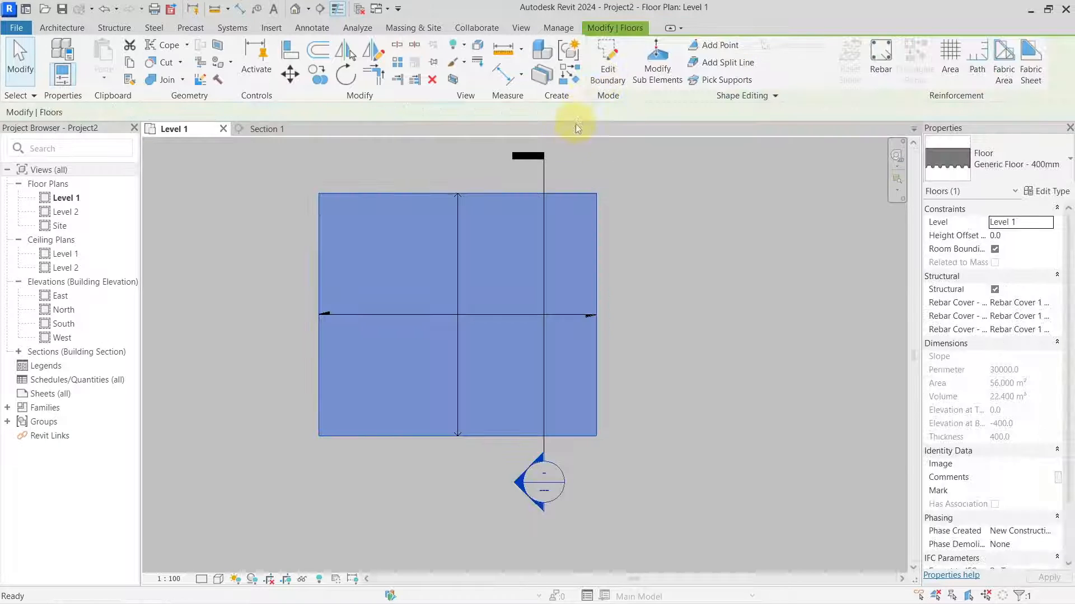
# Return to Section 1 and examine the deck profile at both ends of the floor.
pyautogui.click(269, 133)
pyautogui.click(413, 261)
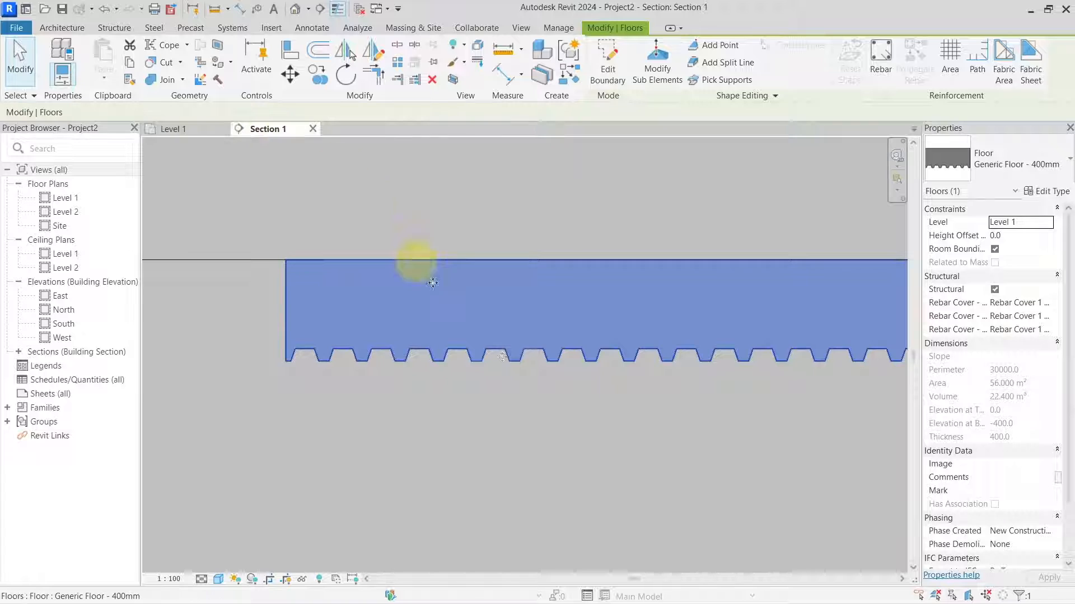
pyautogui.scroll(-3, 515, 358)
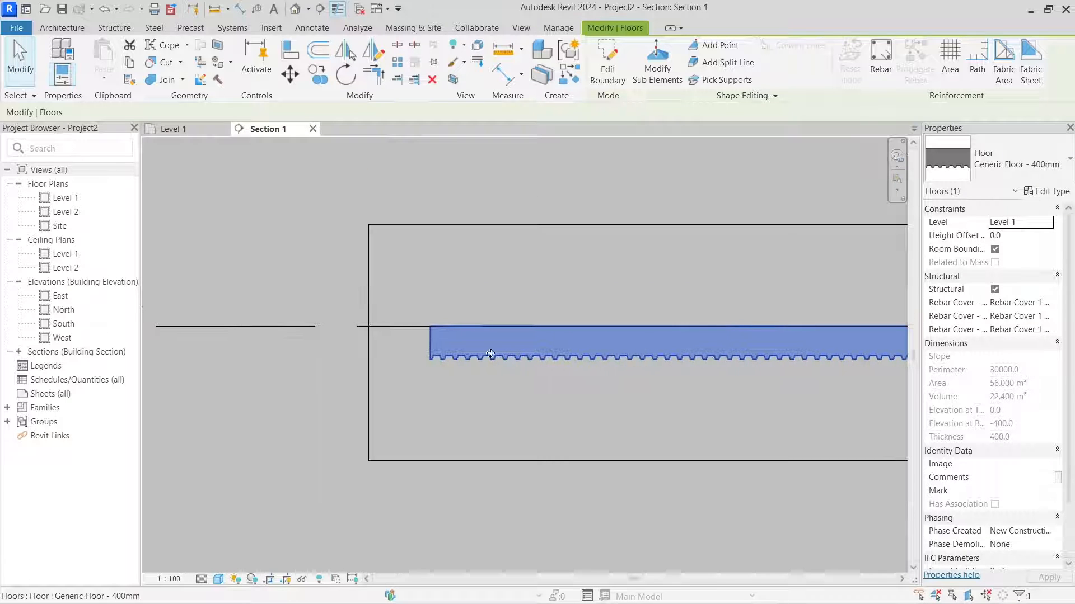
pyautogui.scroll(5, 425, 353)
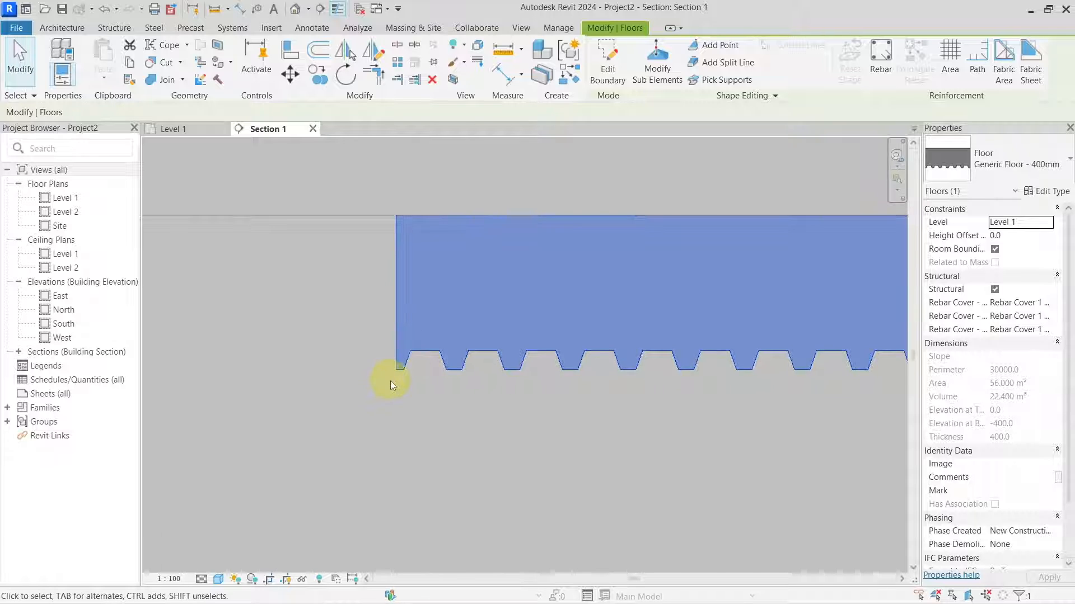
pyautogui.scroll(-5, 390, 381)
pyautogui.moveTo(692, 376); pyautogui.dragTo(346, 355, button='middle')
pyautogui.moveTo(715, 359); pyautogui.dragTo(433, 378, button='middle')
pyautogui.scroll(4, 526, 368)
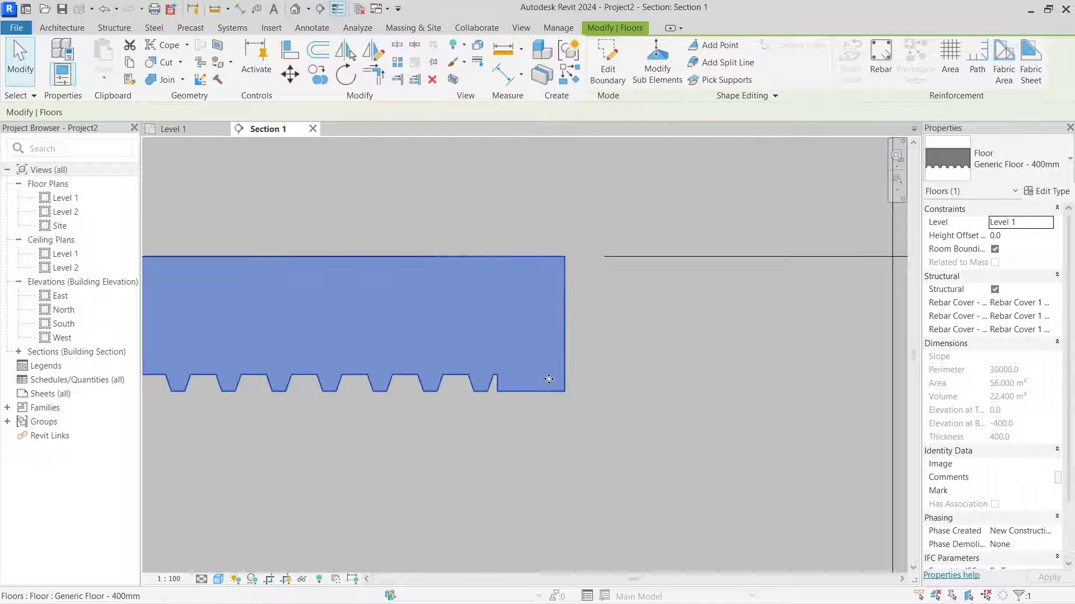
# Measure the width of the plain strip between the last deck rib and the floor's end.
pyautogui.press('m')
pyautogui.press('space')
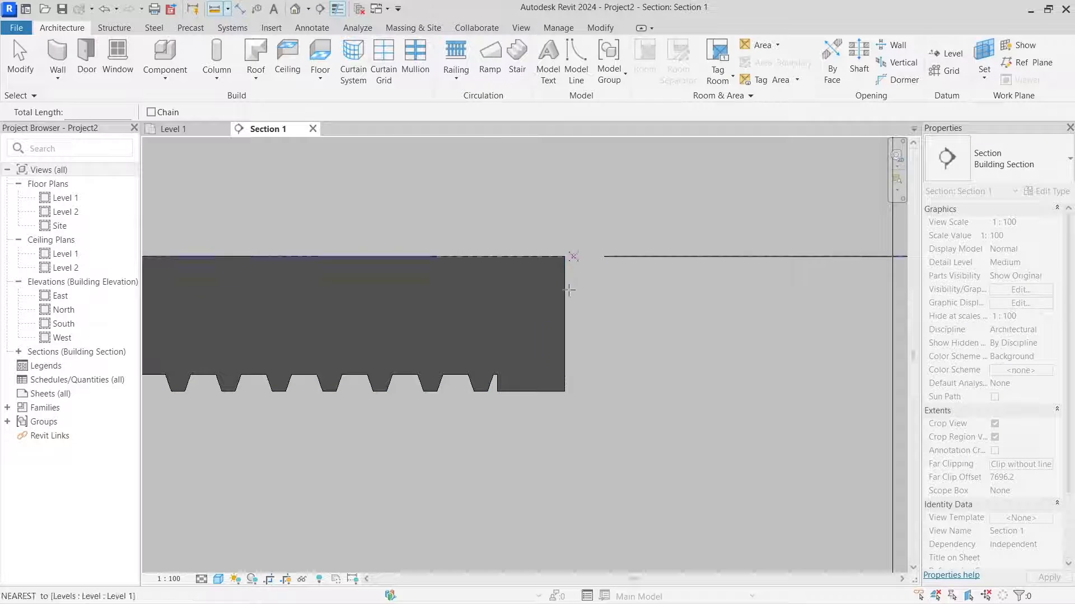
pyautogui.click(565, 391)
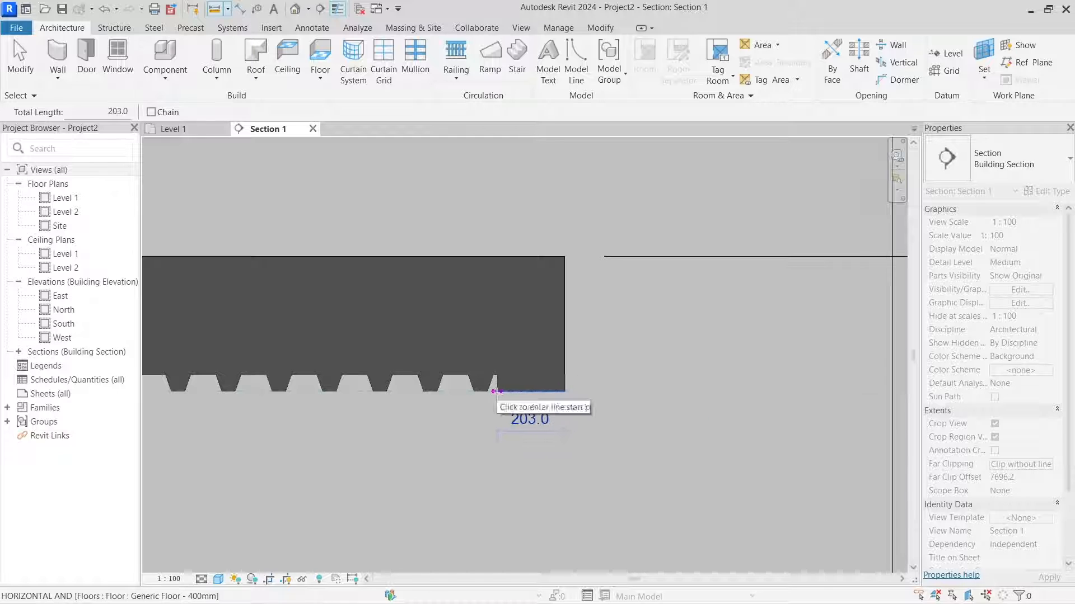
pyautogui.click(496, 390)
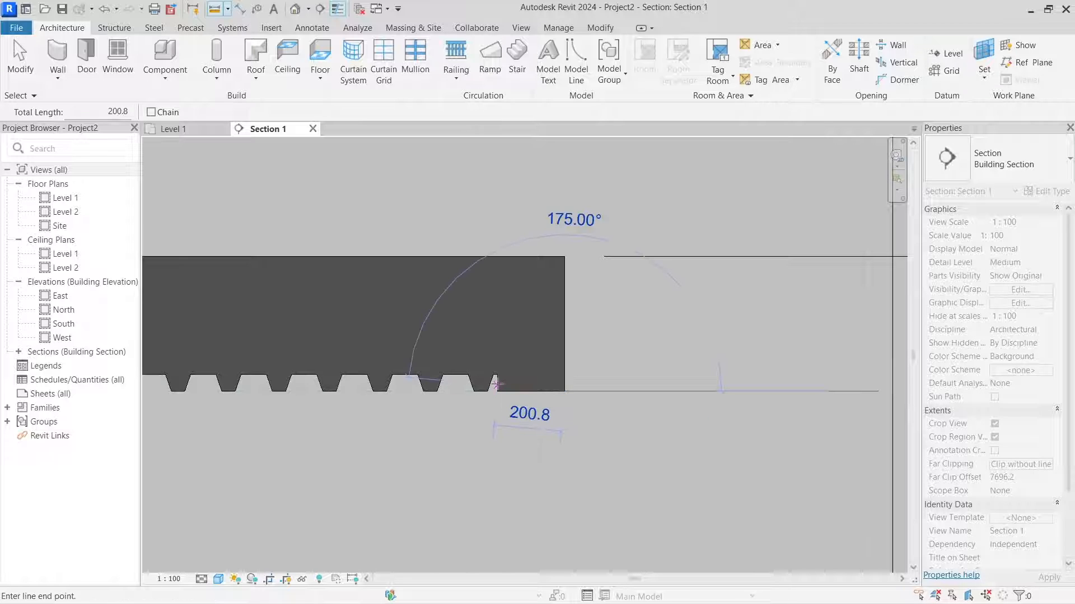
pyautogui.press('Escape')
pyautogui.press('Escape')
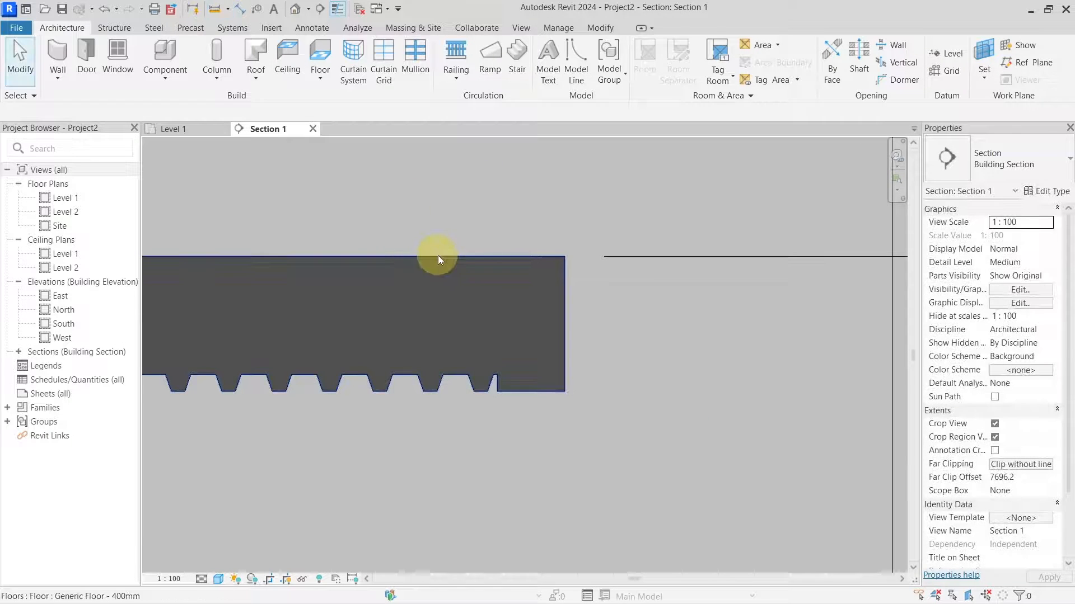
# Open the default 3D view, and go back to Section 1 to examine the deck ribs along the floor.
pyautogui.scroll(-2, 439, 261)
pyautogui.scroll(-11, 438, 260)
pyautogui.moveTo(303, 262); pyautogui.dragTo(493, 320, button='middle')
pyautogui.scroll(7, 493, 320)
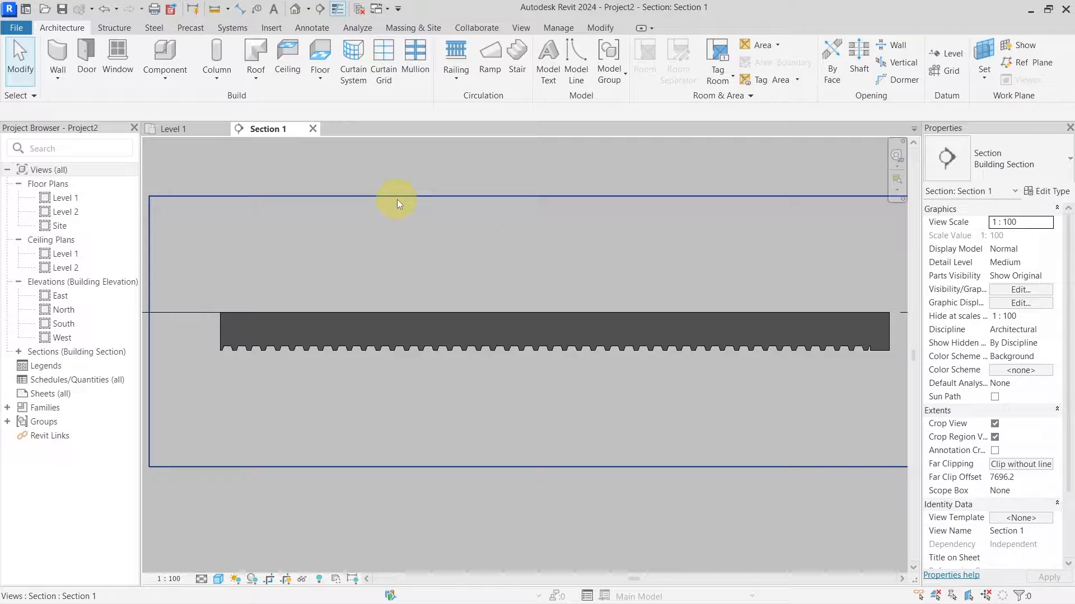
pyautogui.click(296, 10)
pyautogui.click(264, 129)
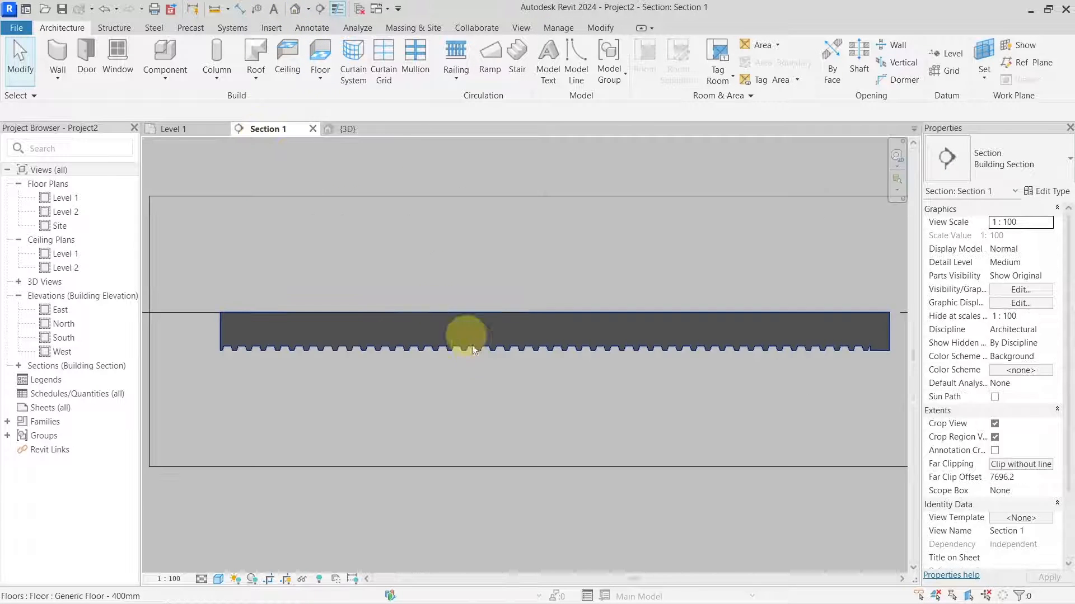
pyautogui.moveTo(277, 361); pyautogui.dragTo(408, 341, button='middle')
pyautogui.scroll(3, 405, 335)
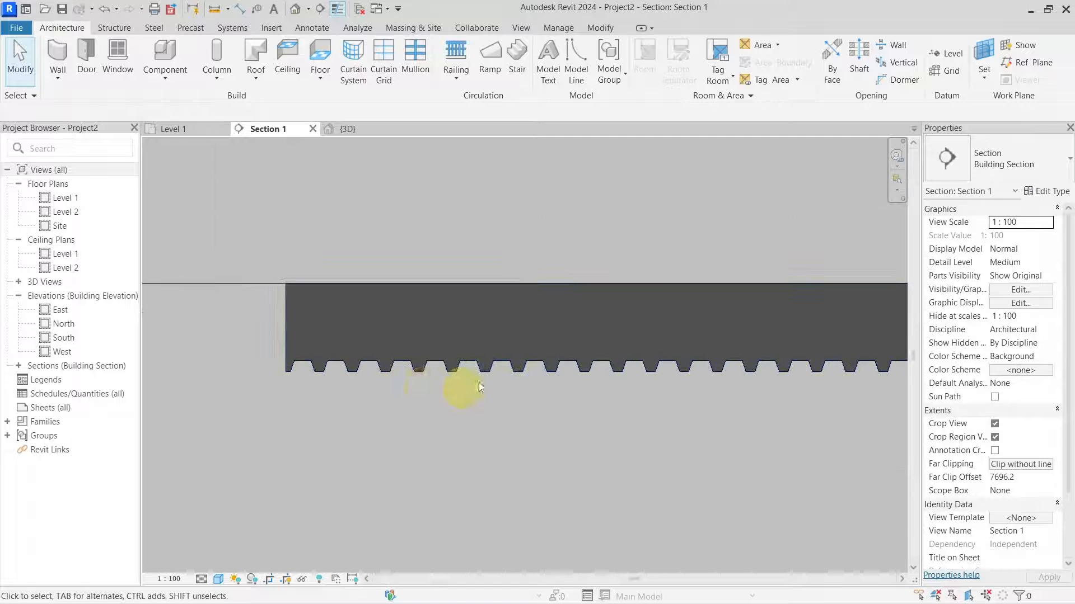
pyautogui.scroll(-3, 492, 389)
# Set the 3D view's detail level to Fine and examine the floor from below and above.
pyautogui.click(348, 128)
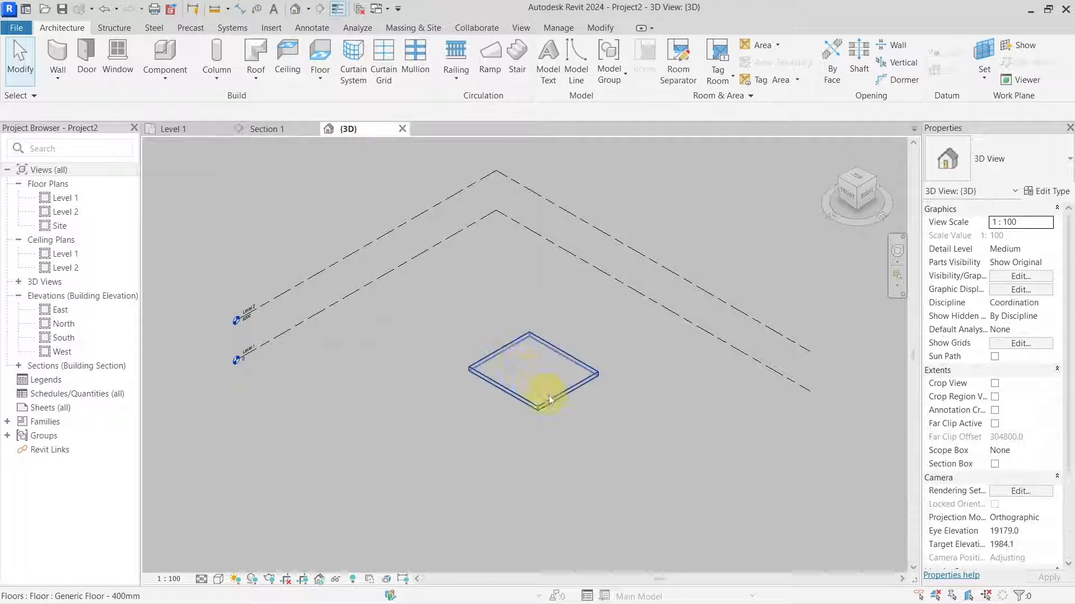
pyautogui.keyDown('shift'); pyautogui.moveTo(549, 399); pyautogui.dragTo(481, 383, button='middle'); pyautogui.keyUp('shift')
pyautogui.click(202, 579)
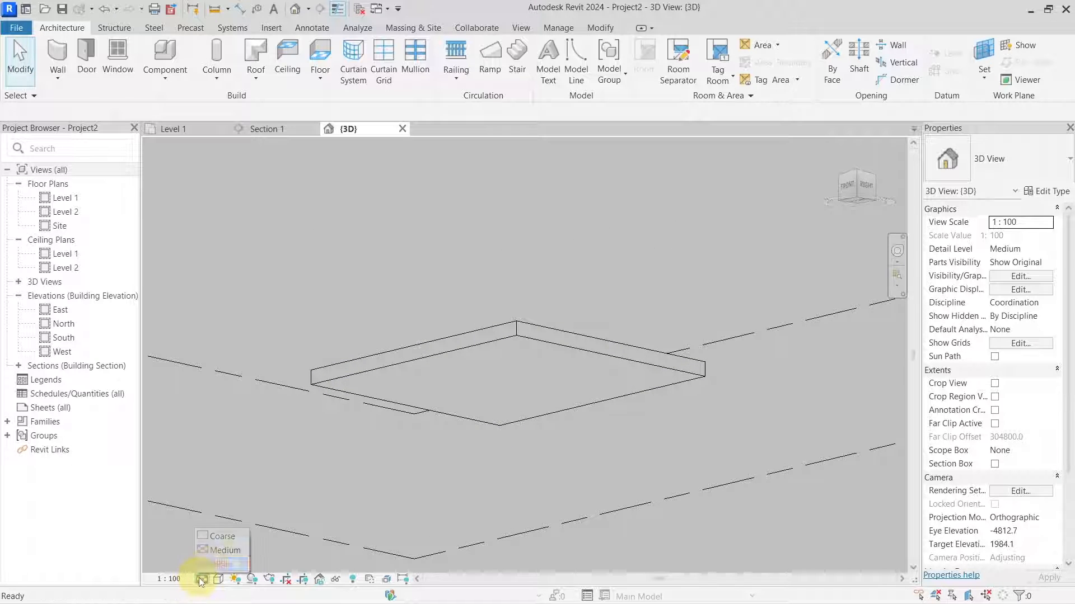
pyautogui.click(213, 565)
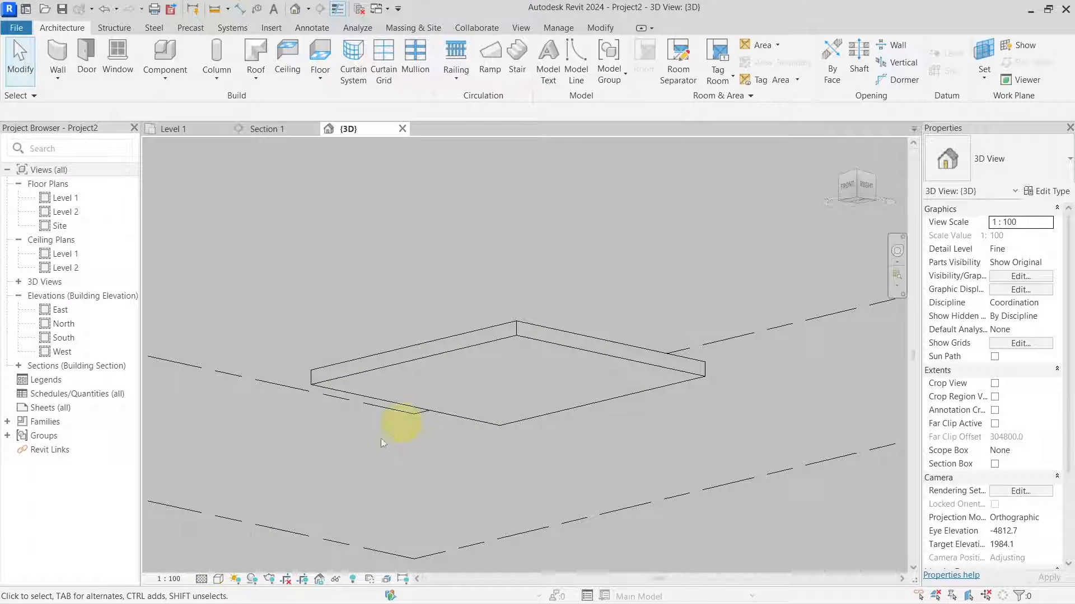
pyautogui.keyDown('shift'); pyautogui.moveTo(396, 451); pyautogui.dragTo(460, 459, button='middle'); pyautogui.keyUp('shift')
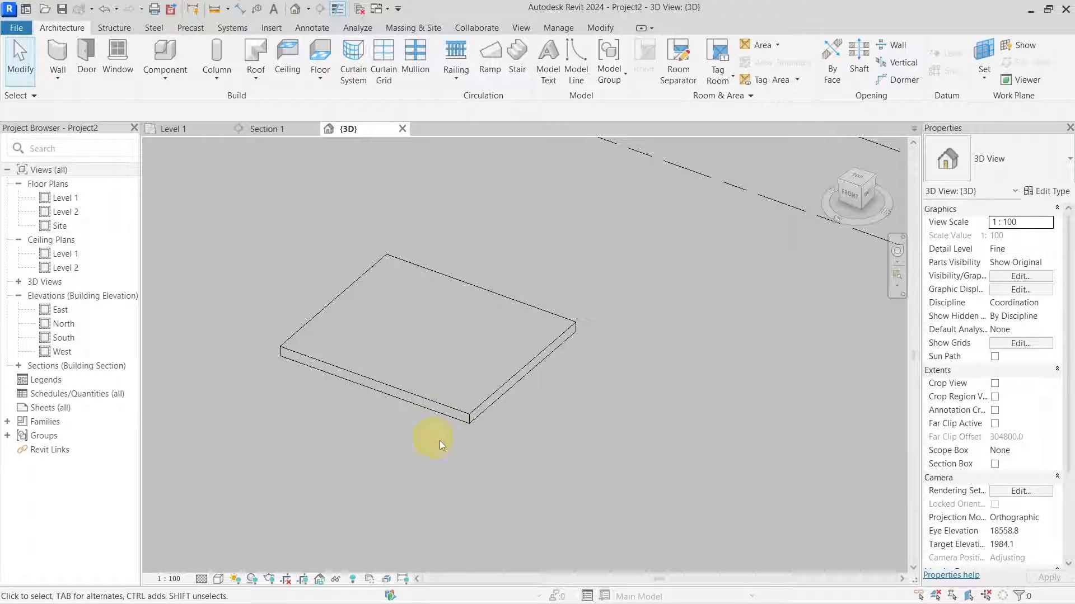
# Delete the Structural Deck layer from the Generic Floor - 400mm type and accept the type changes.
pyautogui.click(444, 379)
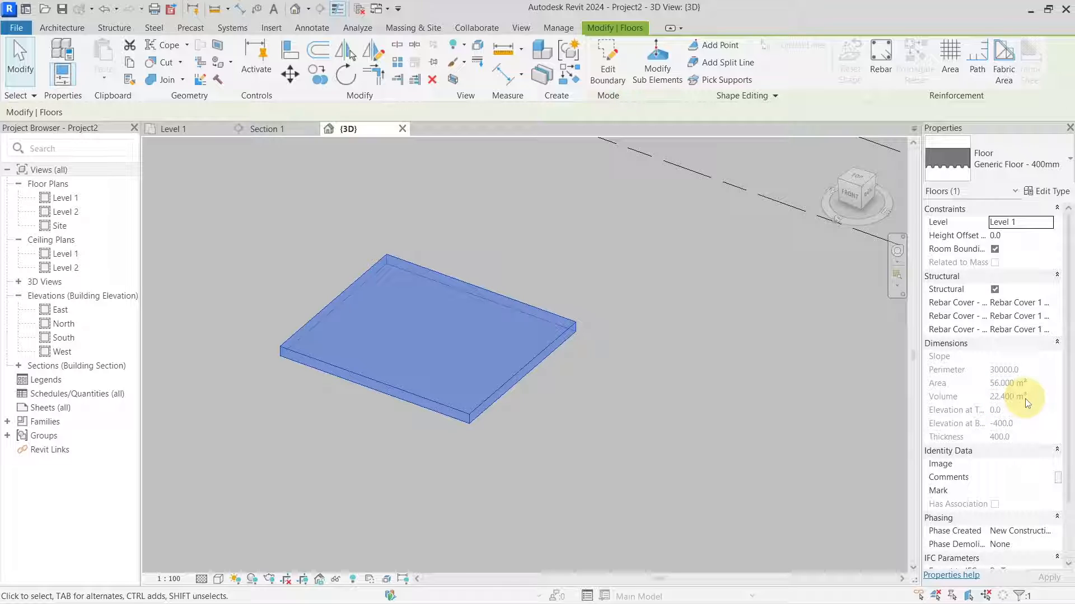
pyautogui.click(1042, 193)
pyautogui.click(691, 206)
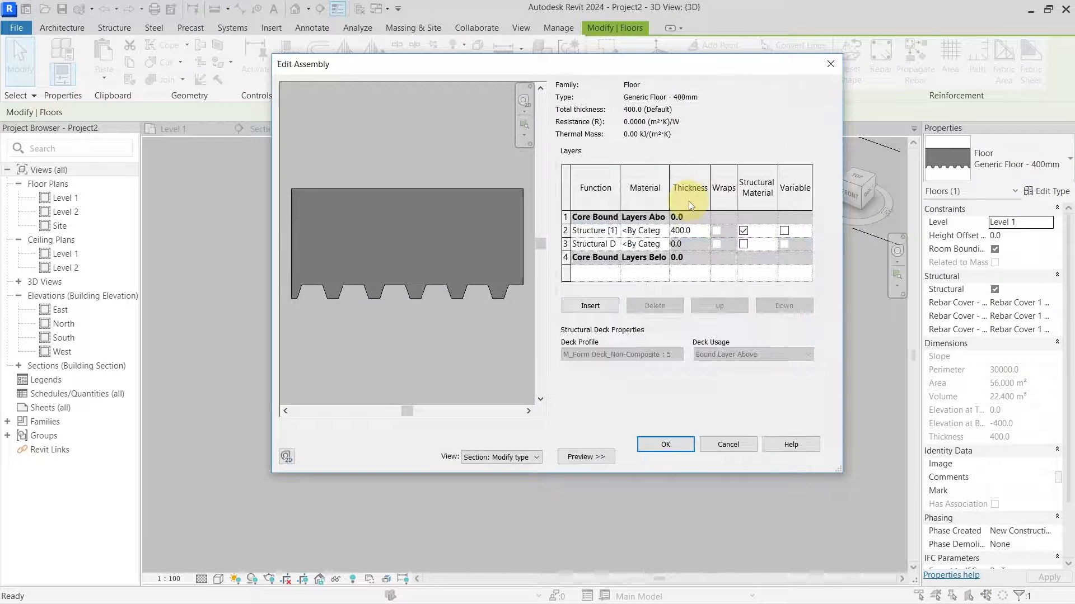
pyautogui.click(606, 245)
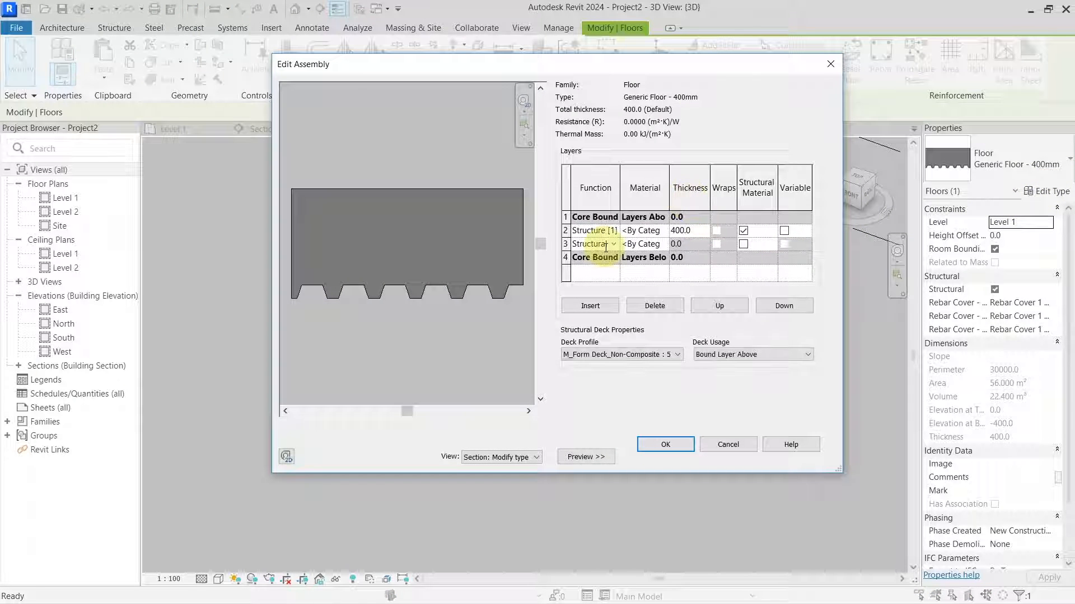
pyautogui.click(652, 306)
pyautogui.scroll(-4, 447, 311)
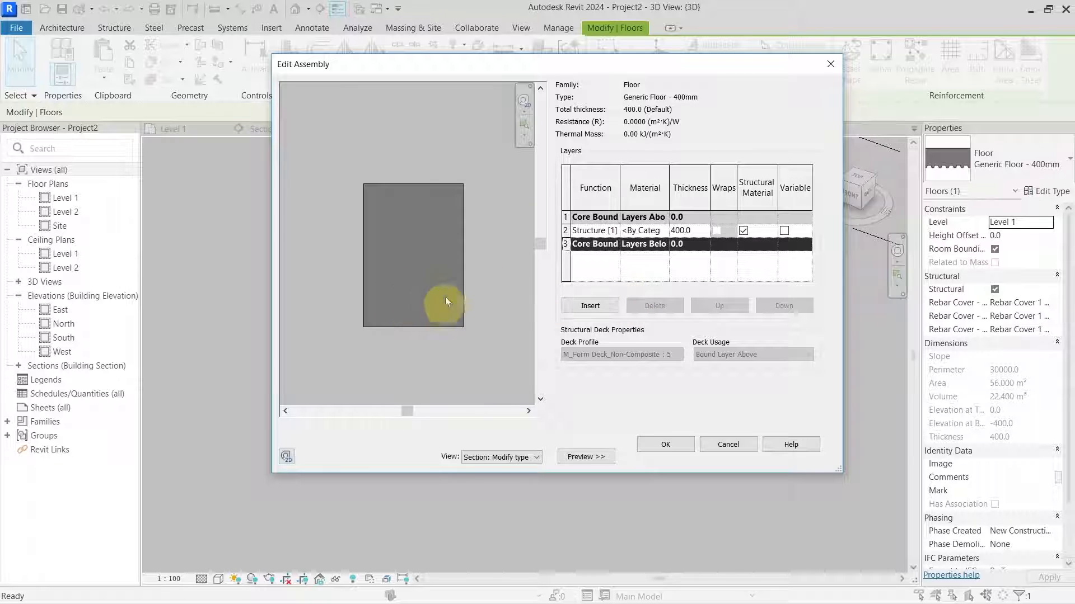
pyautogui.click(665, 445)
pyautogui.click(665, 457)
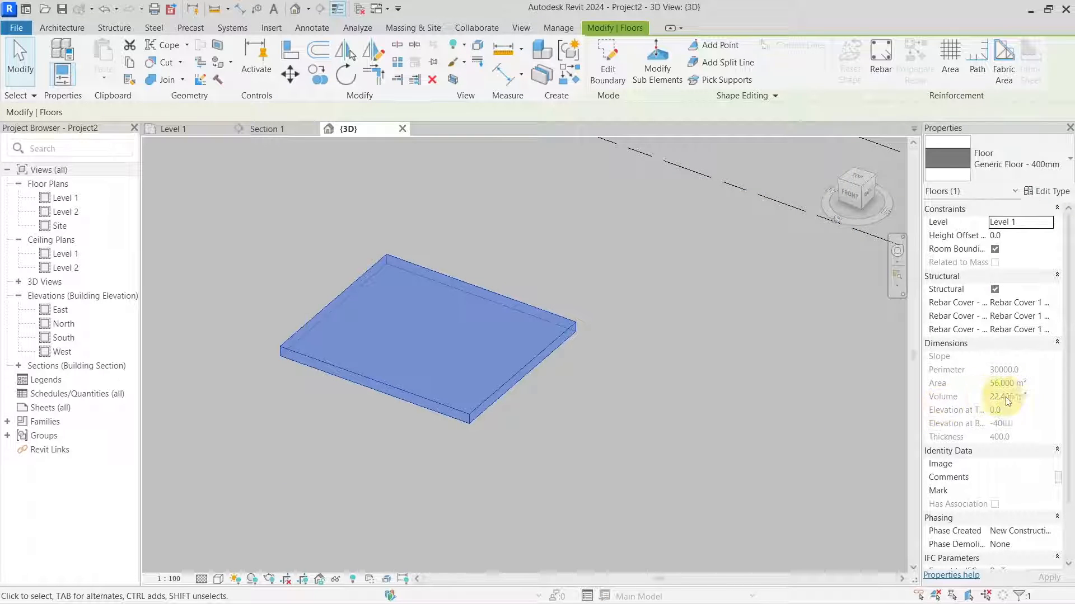
# Examine the floor without its deck layer along its full length in Section 1.
pyautogui.click(278, 129)
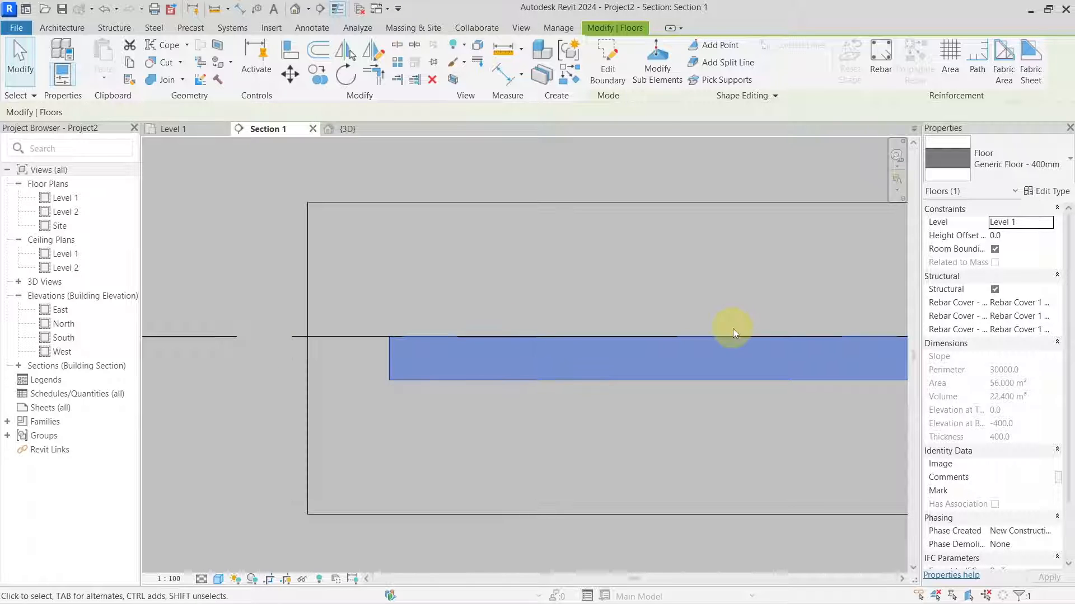
pyautogui.scroll(-4, 733, 329)
pyautogui.moveTo(748, 332); pyautogui.dragTo(493, 356, button='middle')
pyautogui.scroll(1, 490, 353)
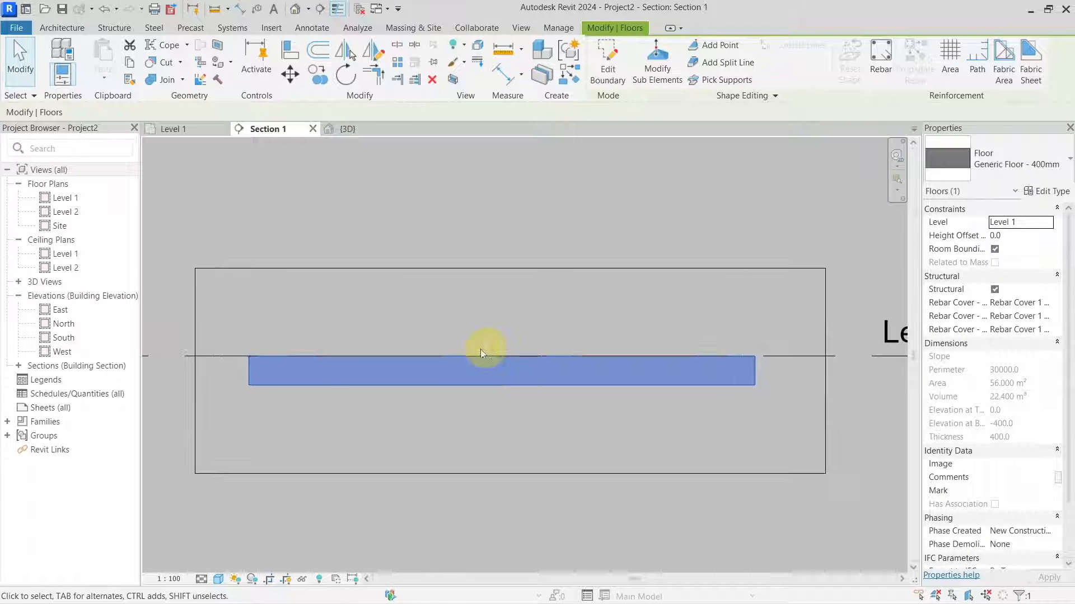
pyautogui.moveTo(358, 371); pyautogui.dragTo(438, 363, button='middle')
pyautogui.scroll(2, 399, 343)
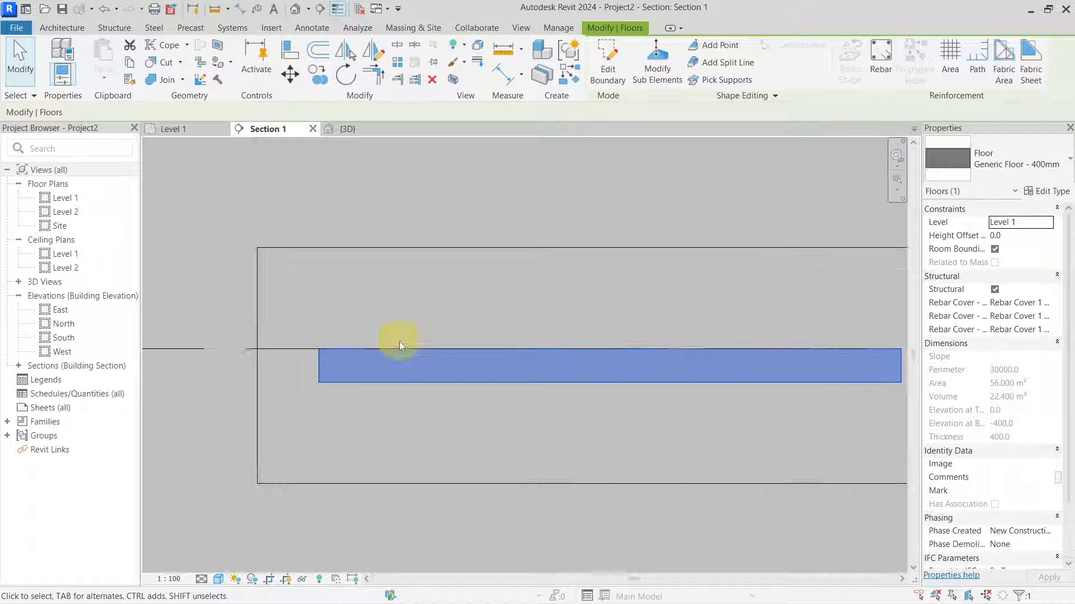
pyautogui.scroll(-2, 399, 342)
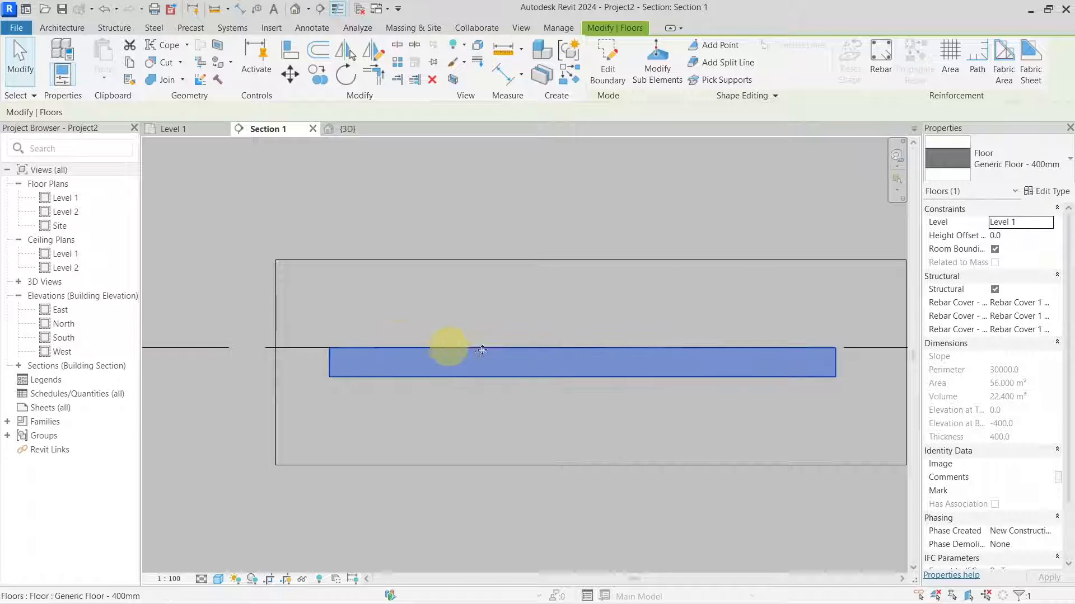
pyautogui.moveTo(534, 345); pyautogui.dragTo(505, 345, button='middle')
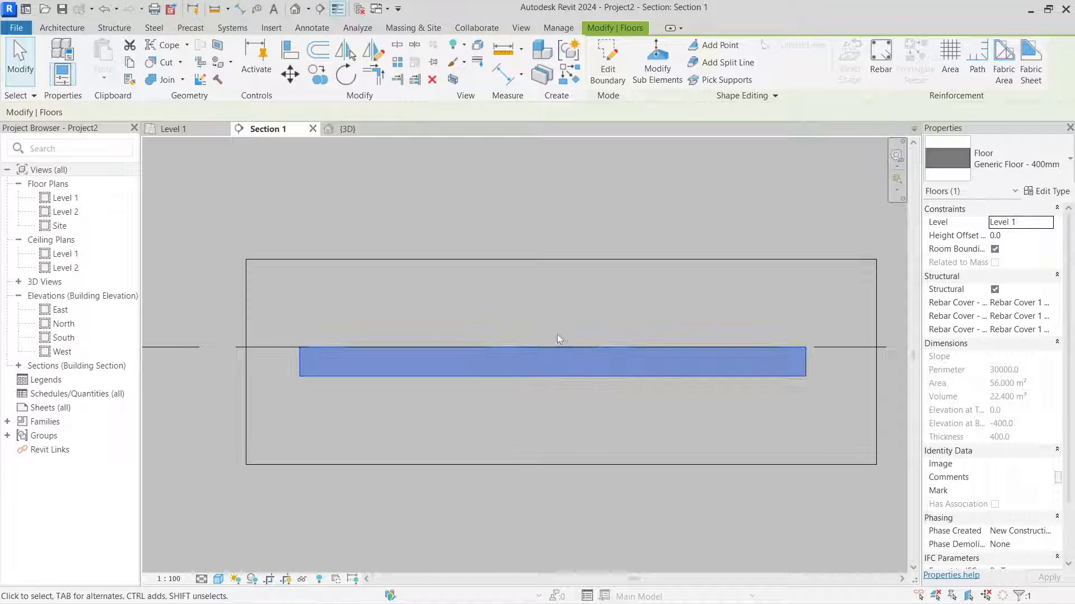